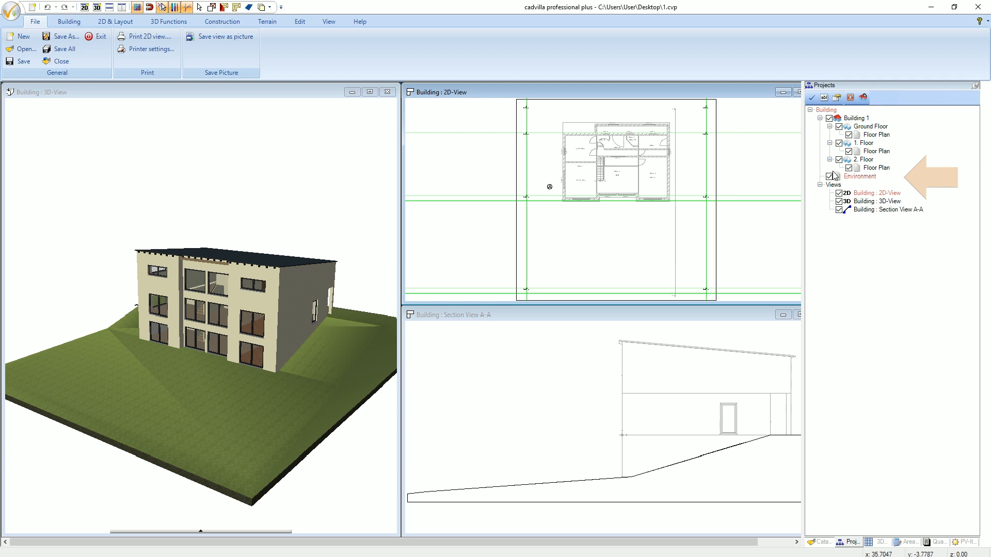
{"action": "left_click", "coordinate": [731, 309]}
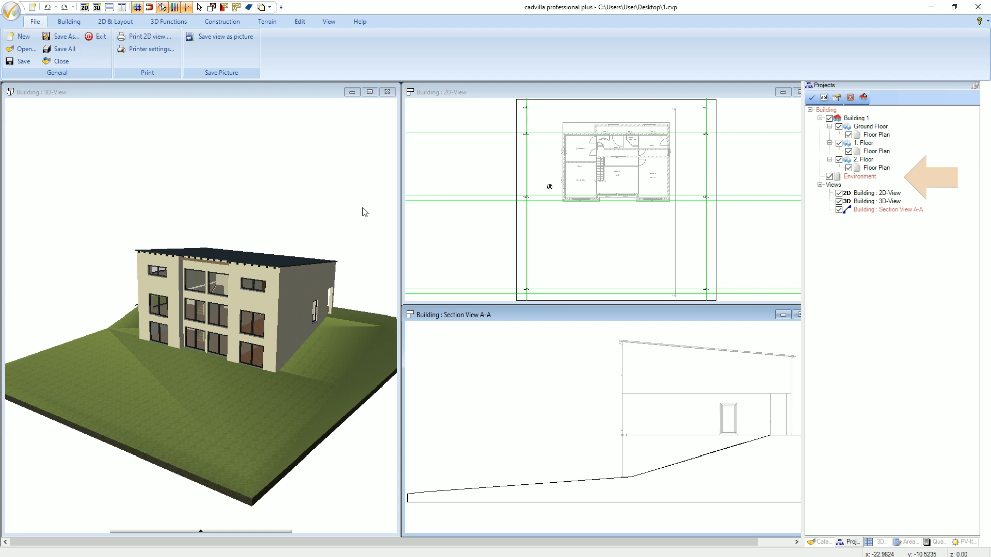
{"action": "left_click", "coordinate": [310, 97]}
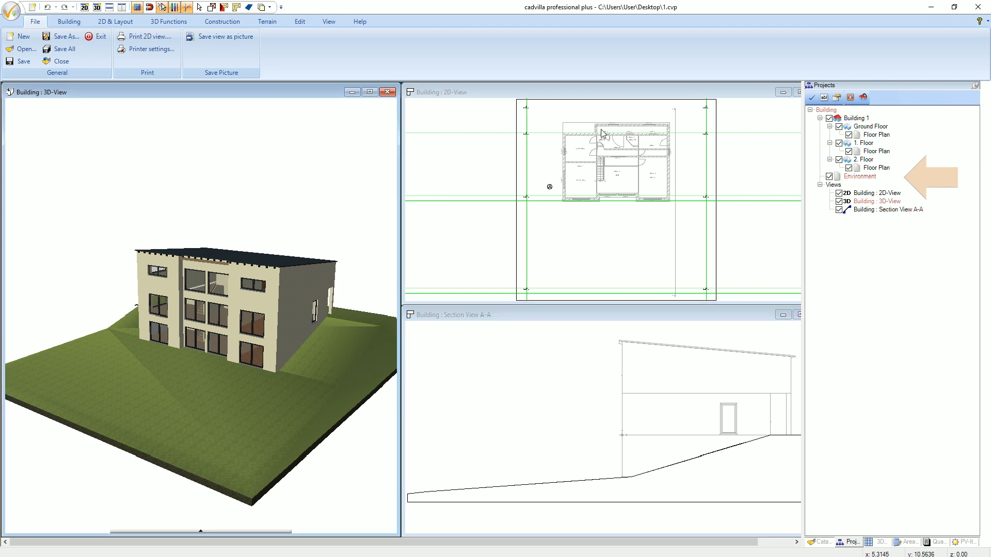
{"action": "left_click", "coordinate": [730, 91]}
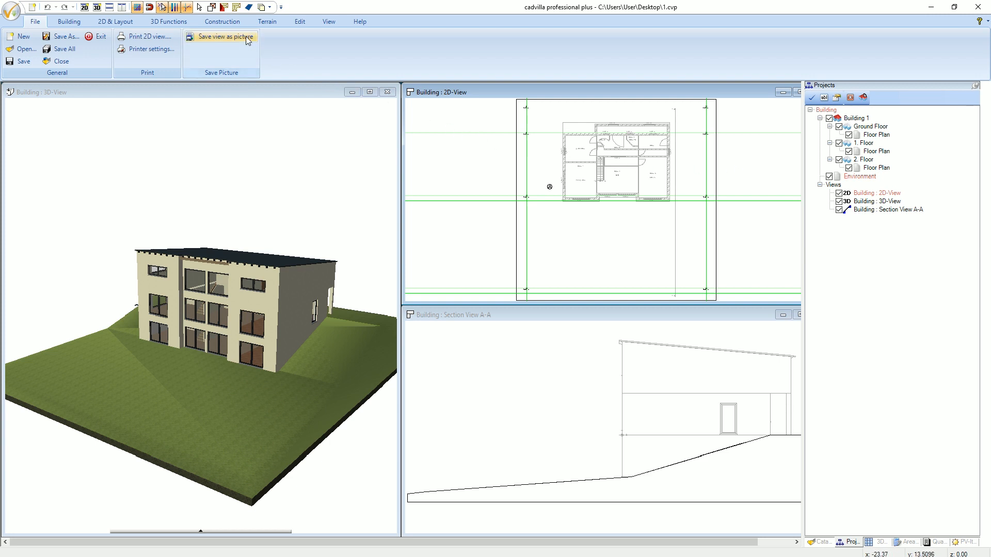
Start inserting an extrude solid with a polygon, taking the terrain surface behind the house as the drawing plane.
{"action": "left_click", "coordinate": [223, 22]}
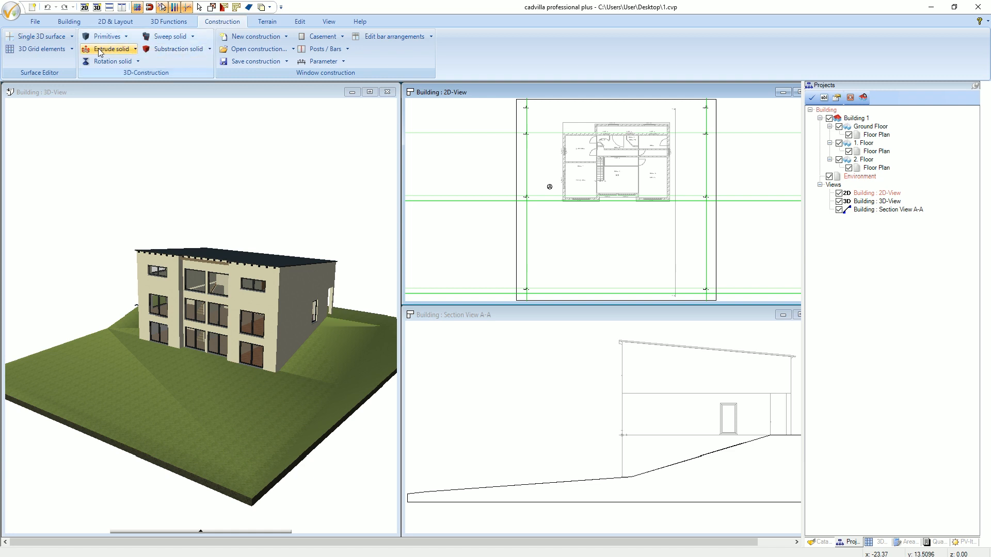
{"action": "left_click", "coordinate": [124, 50]}
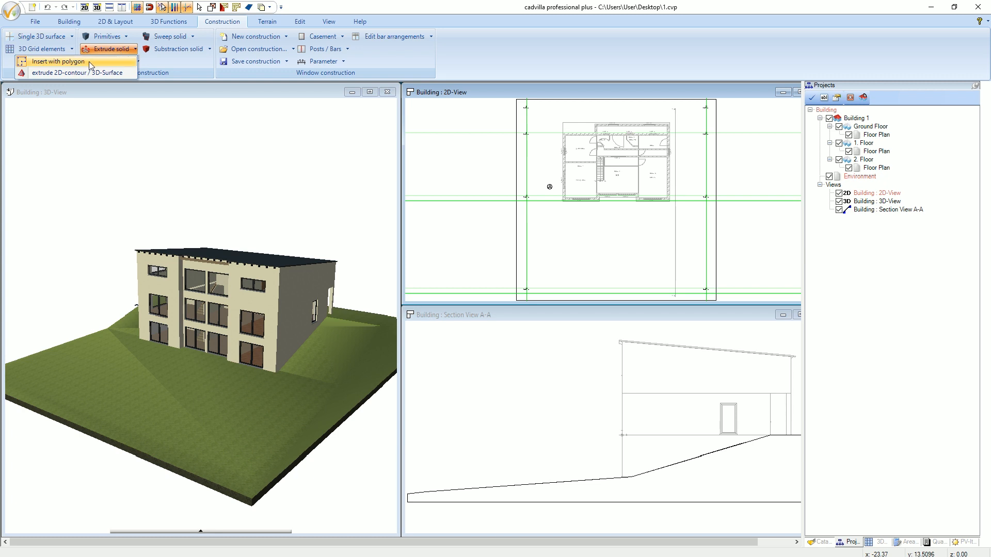
{"action": "left_click", "coordinate": [105, 61]}
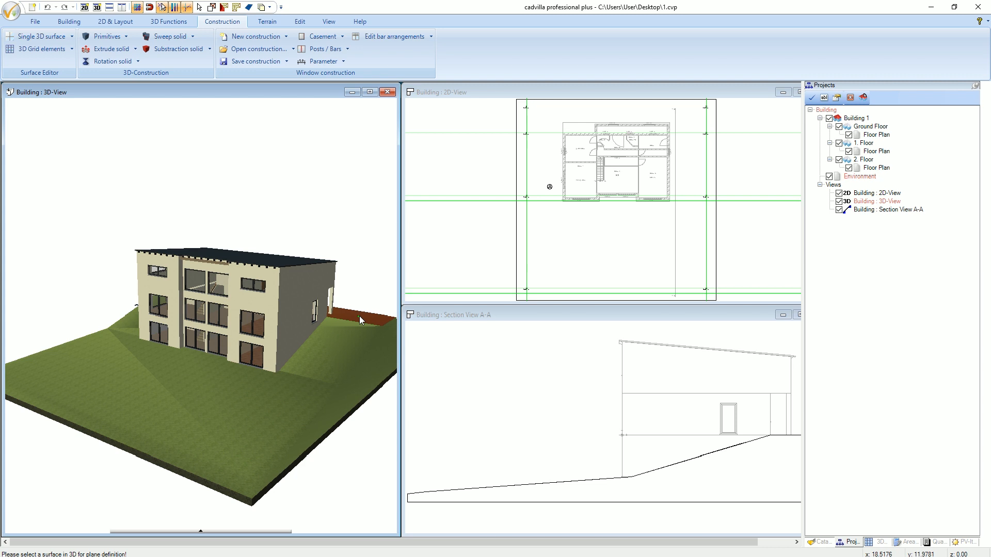
{"action": "left_click", "coordinate": [360, 317]}
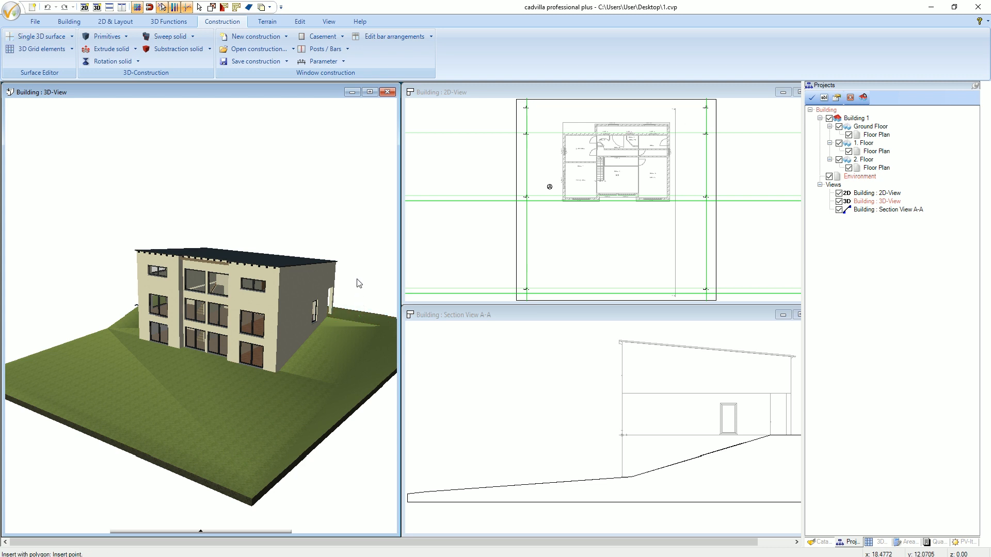
Review the extrude solid's material, dimension and height properties and accept them.
{"action": "right_click", "coordinate": [339, 223]}
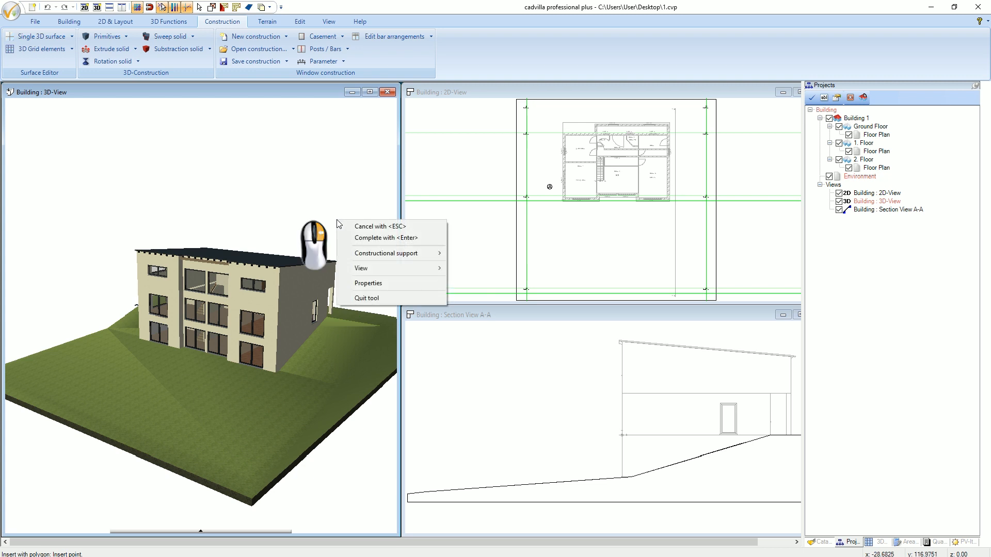
{"action": "left_click", "coordinate": [385, 283]}
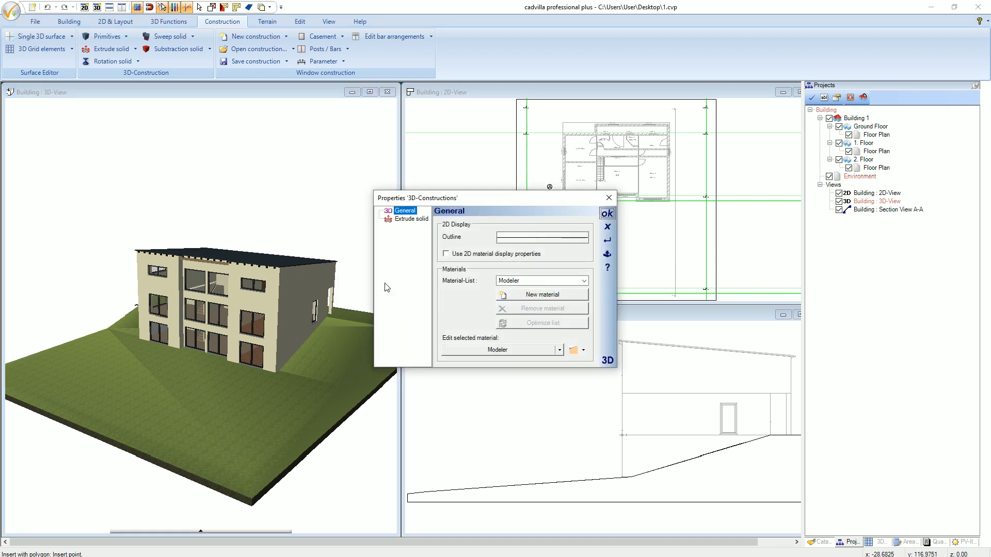
{"action": "left_click", "coordinate": [409, 221]}
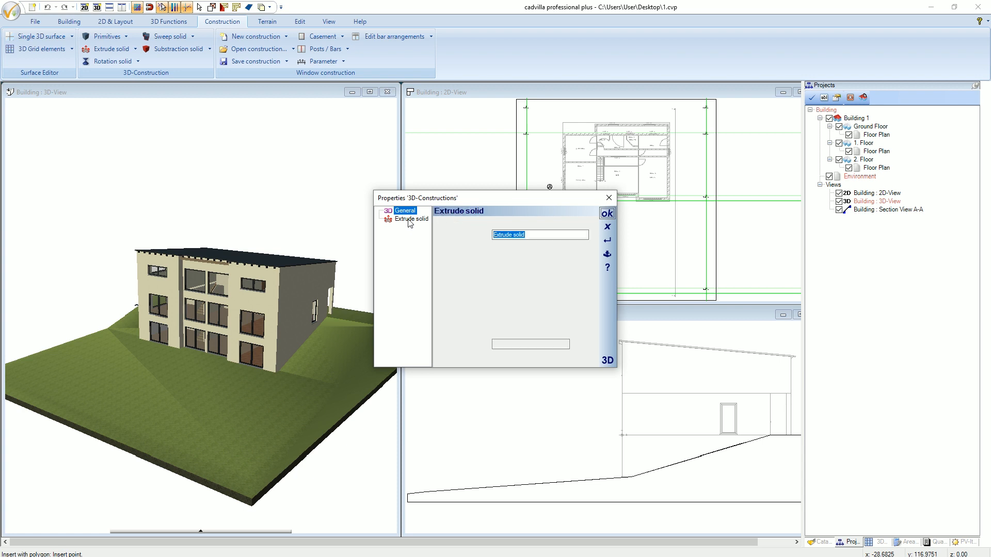
{"action": "left_click", "coordinate": [410, 220]}
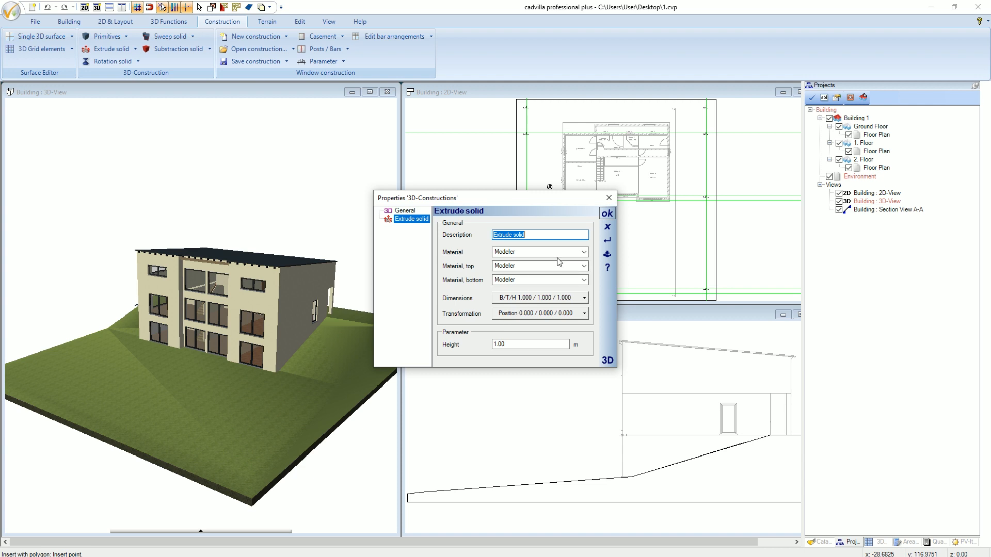
{"action": "left_click", "coordinate": [606, 214]}
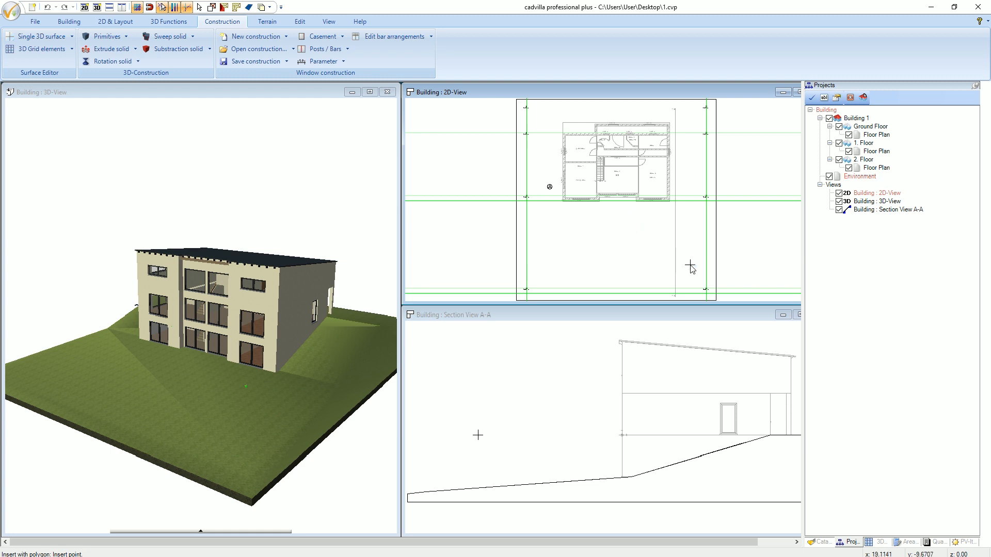
Draw the footprint's first edge, about 13.83 m long, between the two guideline intersections in front of the house on the plan's east side.
{"action": "scroll", "coordinate": [681, 261], "scroll_direction": "up", "scroll_amount": 5}
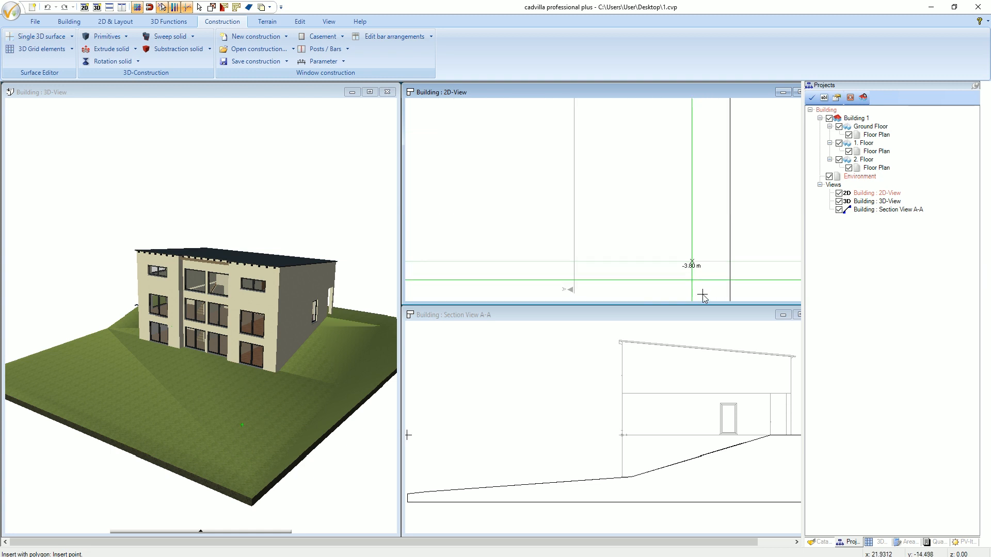
{"action": "left_click", "coordinate": [692, 281]}
{"action": "scroll", "coordinate": [692, 278], "scroll_direction": "down", "scroll_amount": 5}
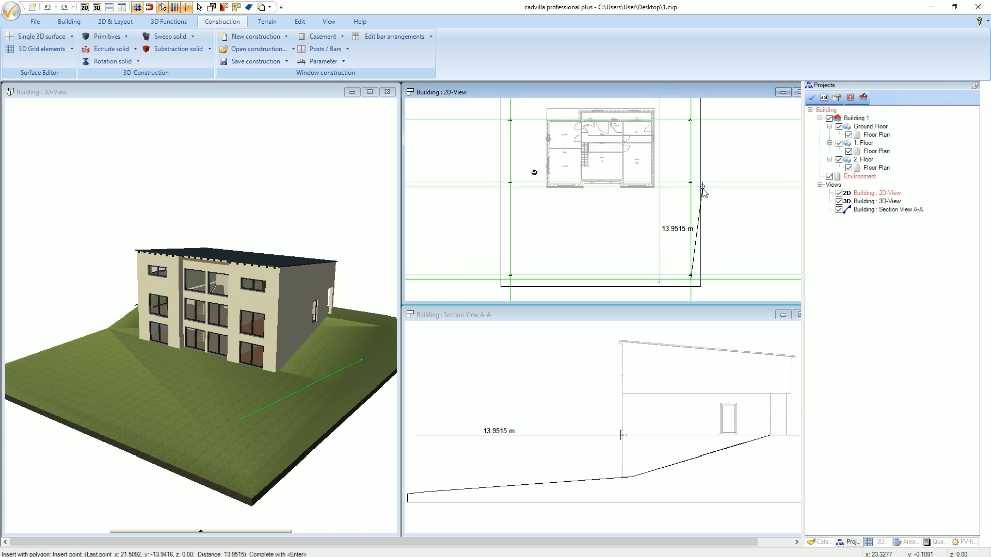
{"action": "scroll", "coordinate": [700, 187], "scroll_direction": "up", "scroll_amount": 5}
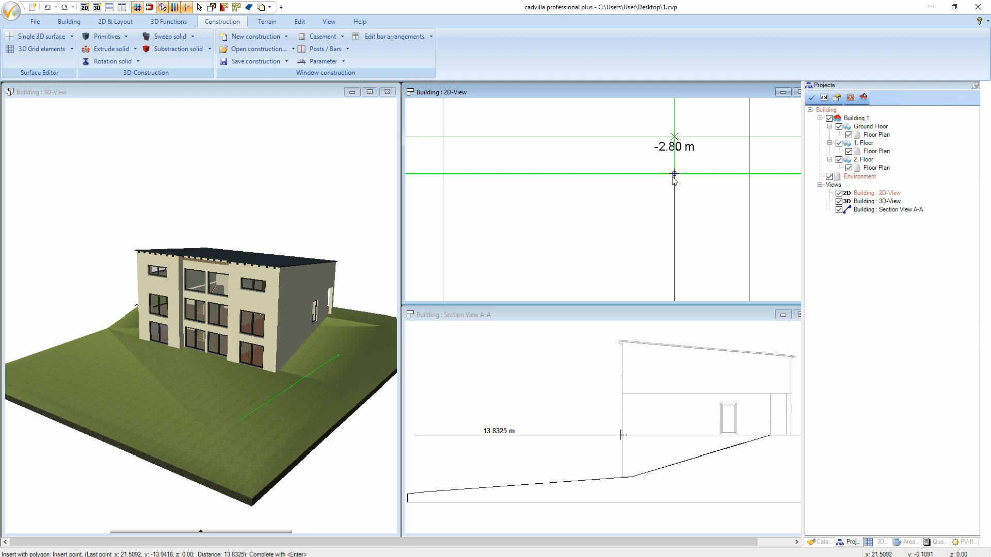
{"action": "left_click", "coordinate": [674, 180]}
Add the remaining two footprint corners at the opposite guideline intersections and complete the polygon as a rectangular extrude solid.
{"action": "scroll", "coordinate": [674, 181], "scroll_direction": "down", "scroll_amount": 5}
{"action": "scroll", "coordinate": [682, 206], "scroll_direction": "down", "scroll_amount": 2}
{"action": "scroll", "coordinate": [587, 212], "scroll_direction": "up", "scroll_amount": 5}
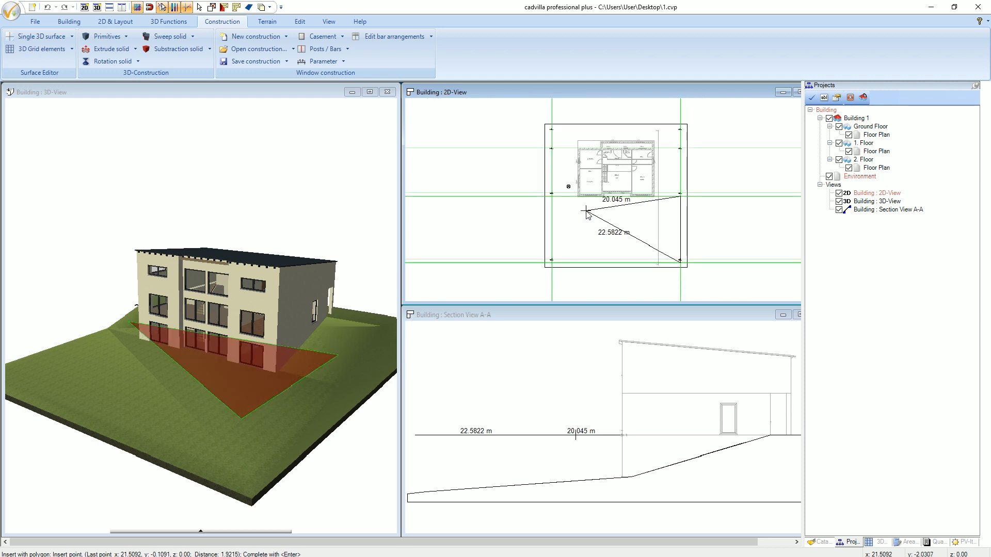
{"action": "left_click", "coordinate": [490, 170]}
{"action": "scroll", "coordinate": [493, 175], "scroll_direction": "down", "scroll_amount": 4}
{"action": "scroll", "coordinate": [511, 222], "scroll_direction": "down", "scroll_amount": 1}
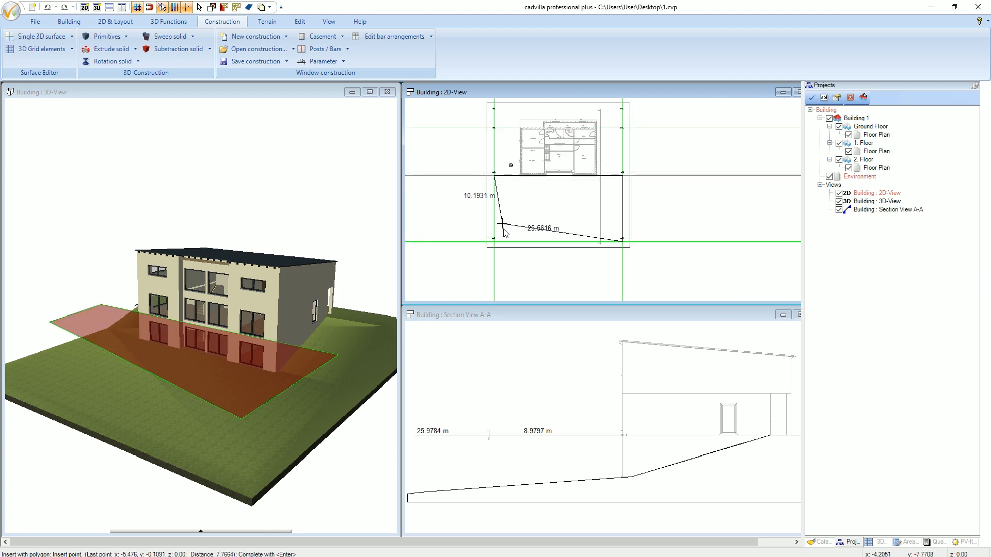
{"action": "scroll", "coordinate": [509, 250], "scroll_direction": "up", "scroll_amount": 5}
{"action": "scroll", "coordinate": [473, 238], "scroll_direction": "up", "scroll_amount": 3}
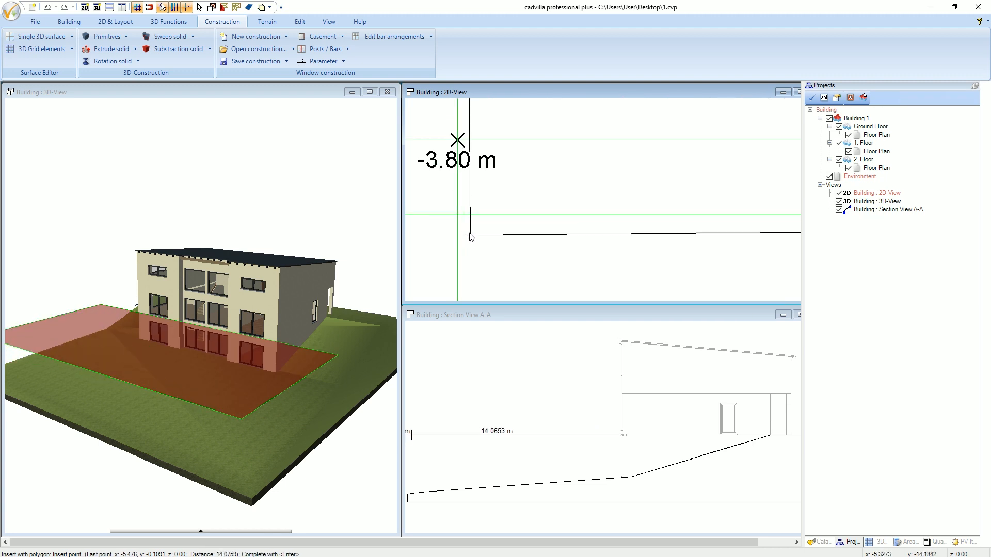
{"action": "left_click", "coordinate": [459, 215]}
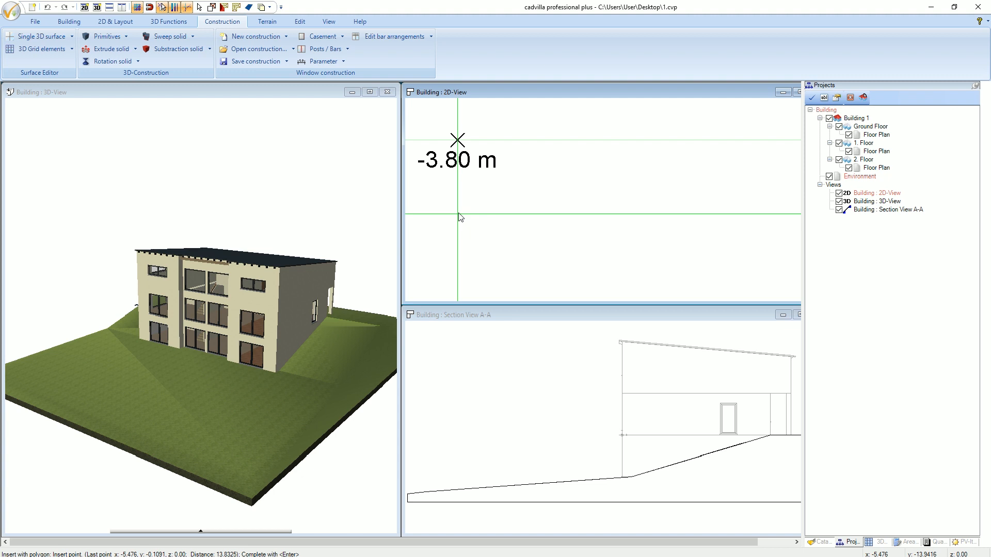
{"action": "scroll", "coordinate": [460, 211], "scroll_direction": "down", "scroll_amount": 5}
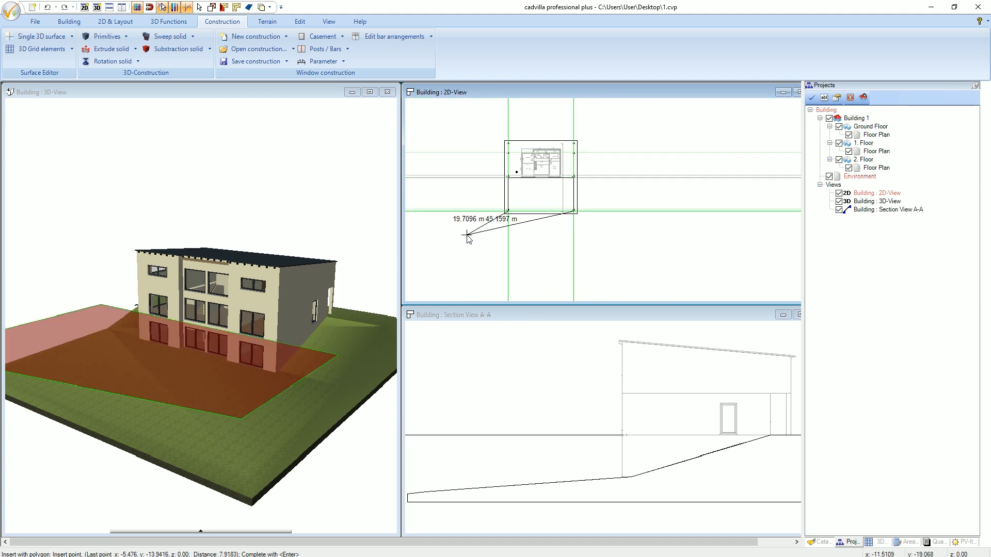
{"action": "right_click", "coordinate": [468, 238]}
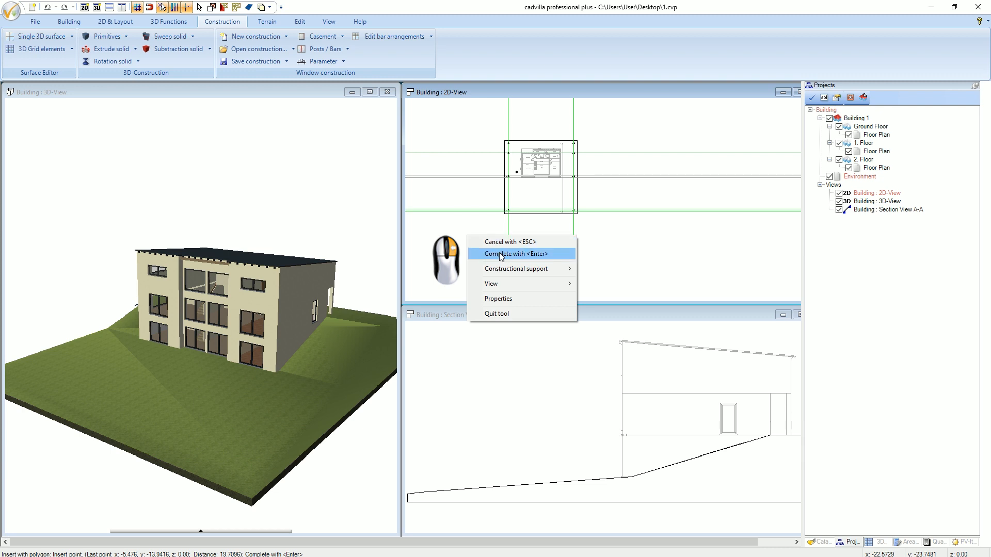
{"action": "left_click", "coordinate": [518, 254]}
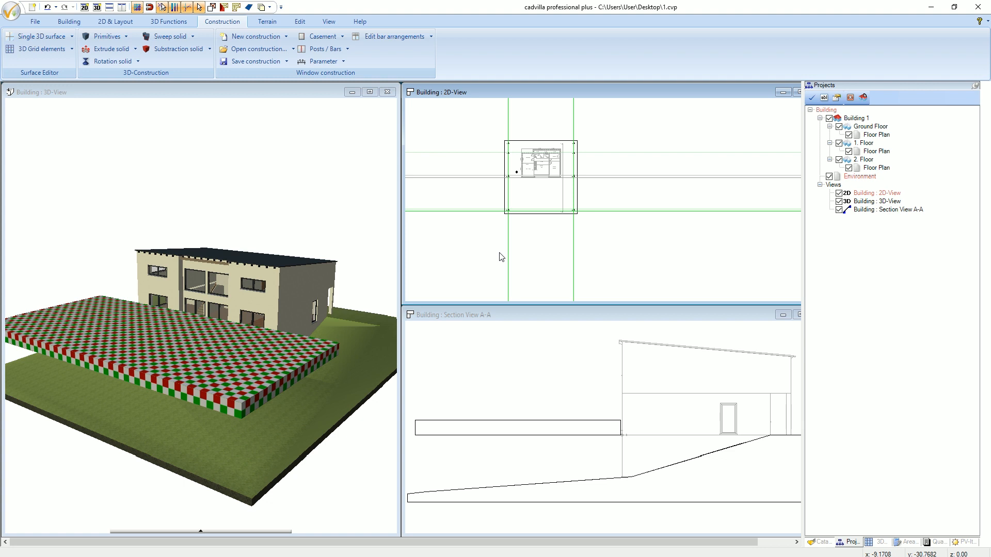
In Section View A-A, move the extrude solid vertically by dz -3.8686 m, using its upper corner beside the house as reference point.
{"action": "middle_click", "coordinate": [499, 253]}
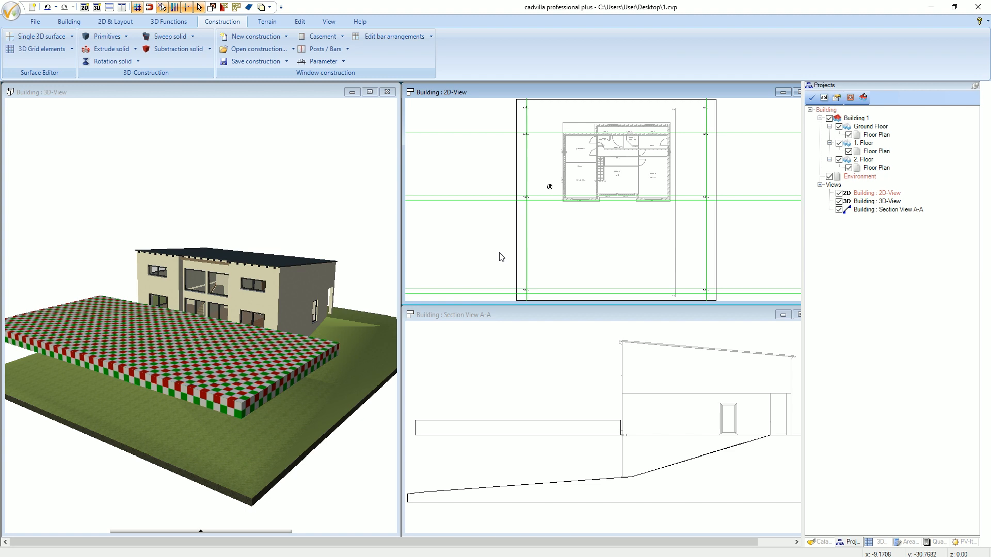
{"action": "left_click", "coordinate": [504, 311]}
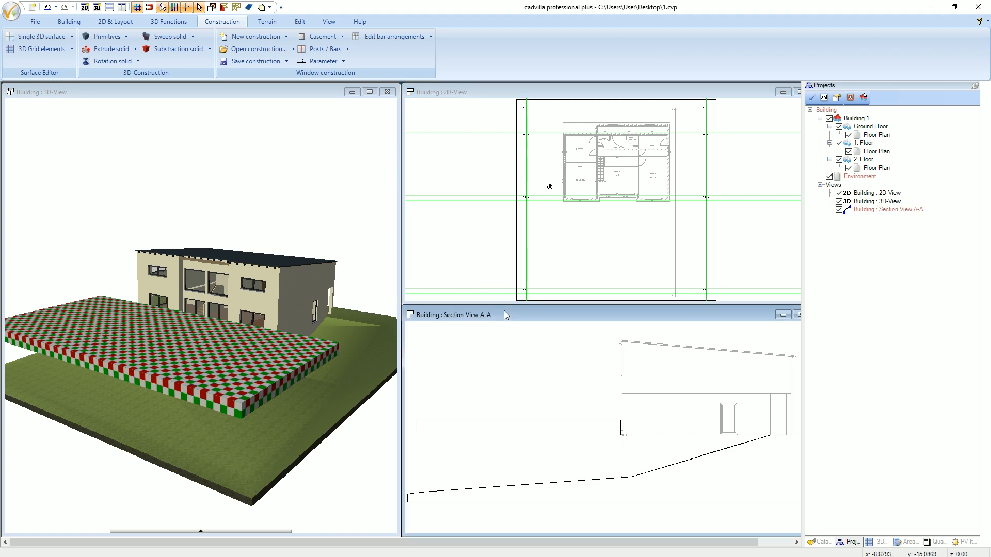
{"action": "left_click", "coordinate": [498, 426]}
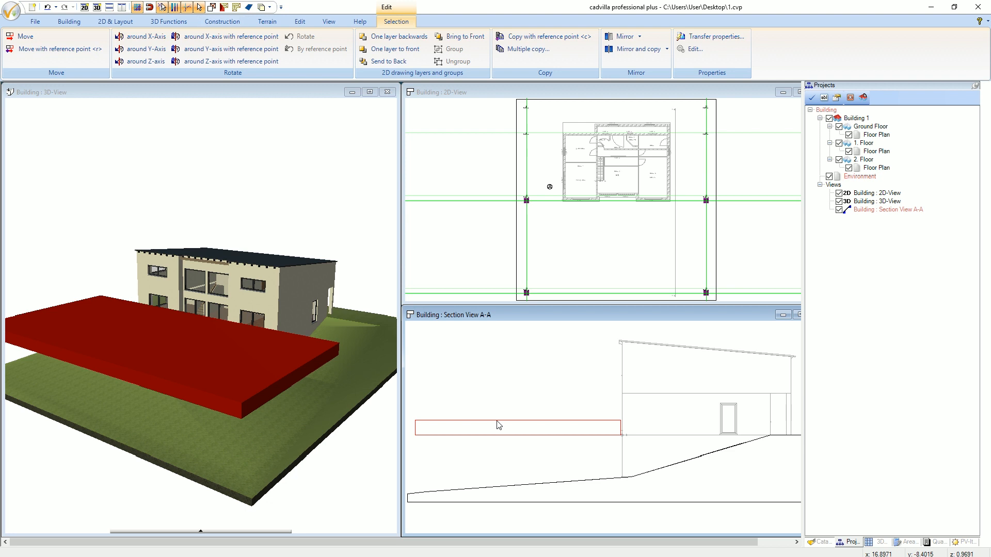
{"action": "left_click", "coordinate": [79, 51]}
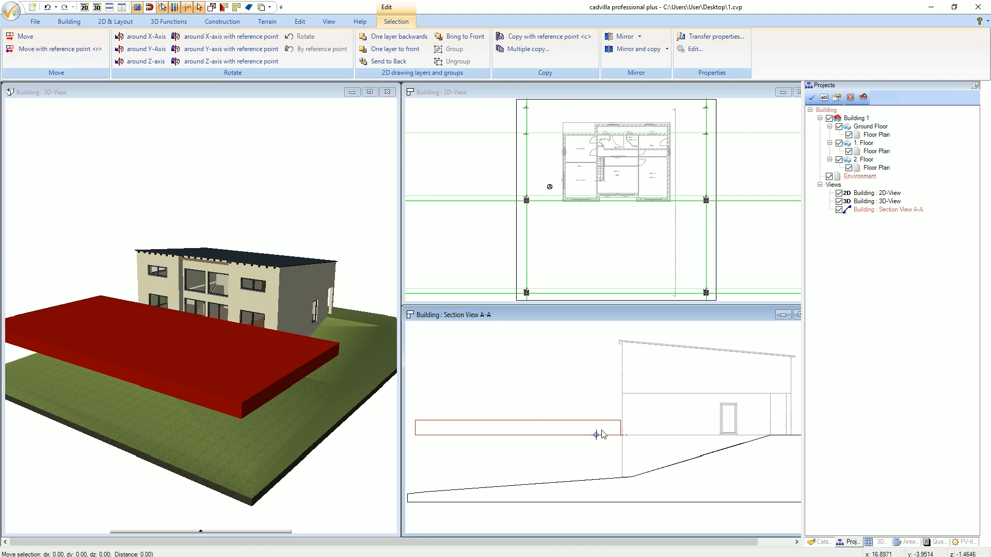
{"action": "left_click", "coordinate": [621, 422]}
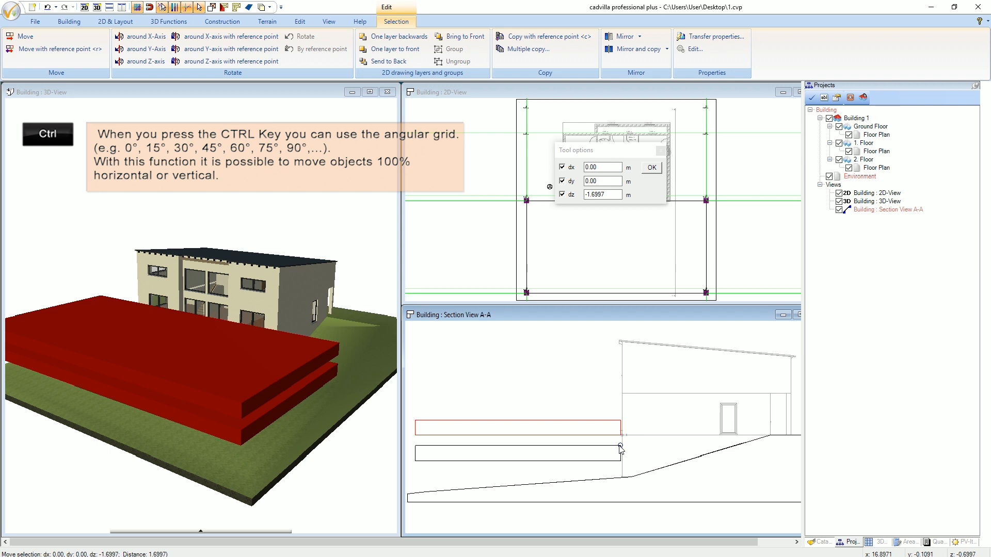
{"action": "left_click_drag", "start_coordinate": [621, 449], "coordinate": [619, 484]}
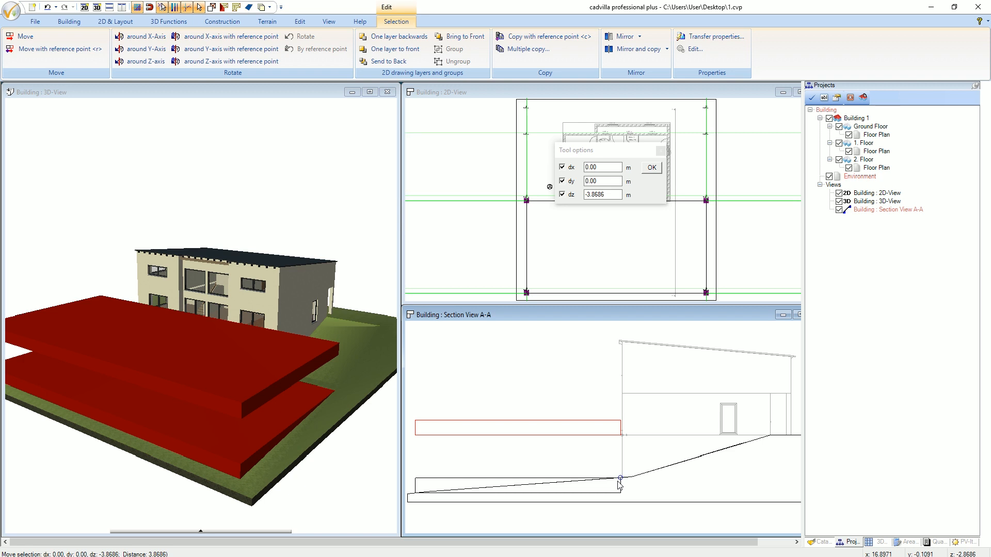
{"action": "left_click", "coordinate": [620, 484]}
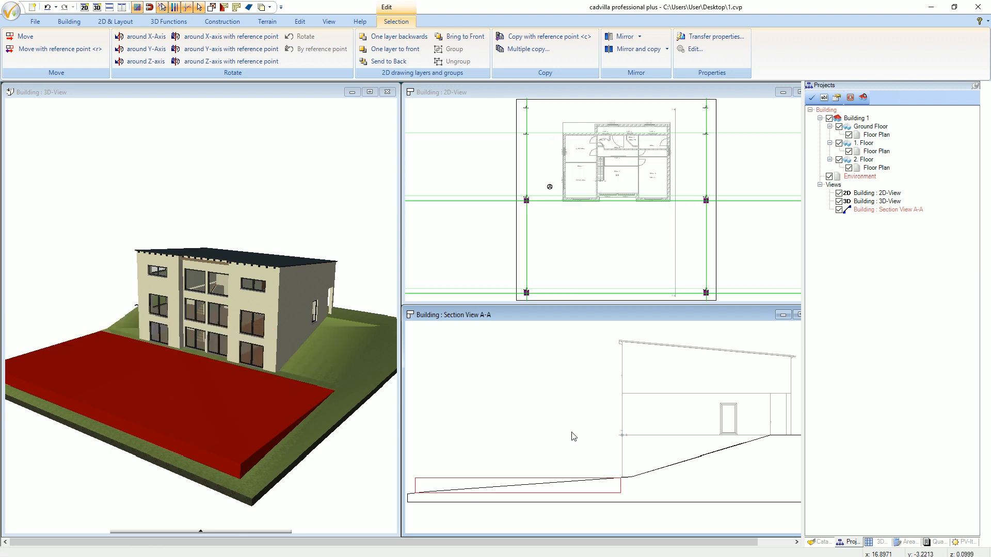
{"action": "key", "text": "Escape"}
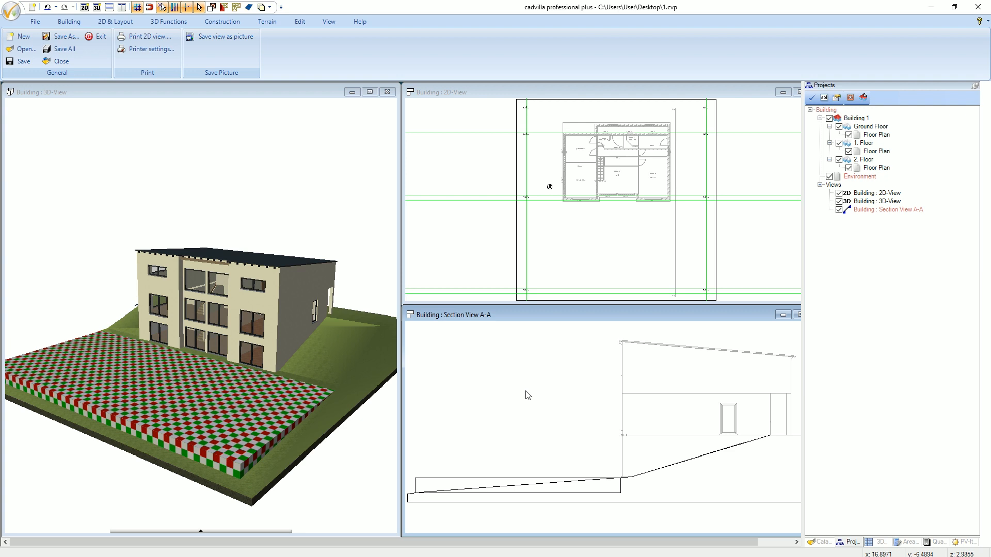
Convert the lowered extrude solid in front of the house to a subtraction solid and deselect it.
{"action": "left_click", "coordinate": [505, 480]}
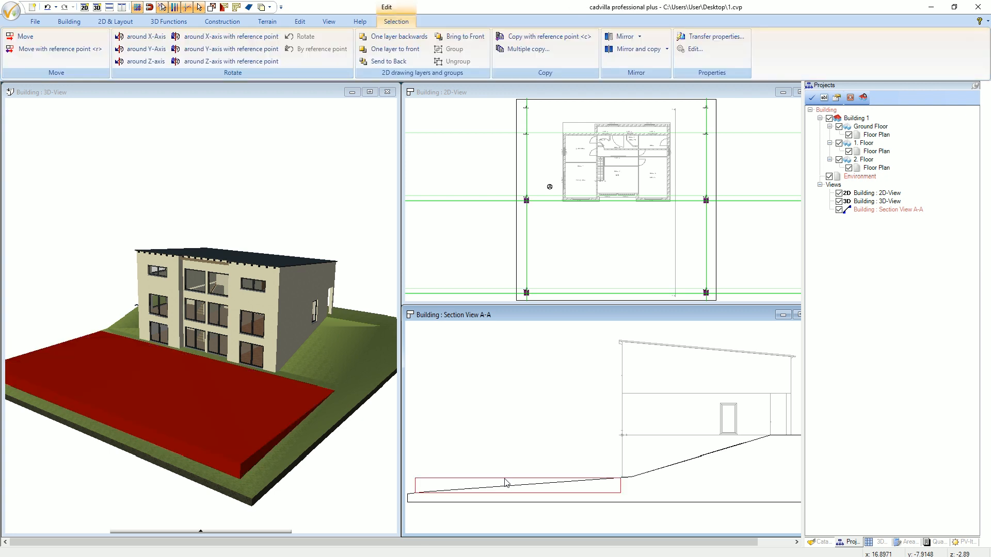
{"action": "right_click", "coordinate": [504, 479]}
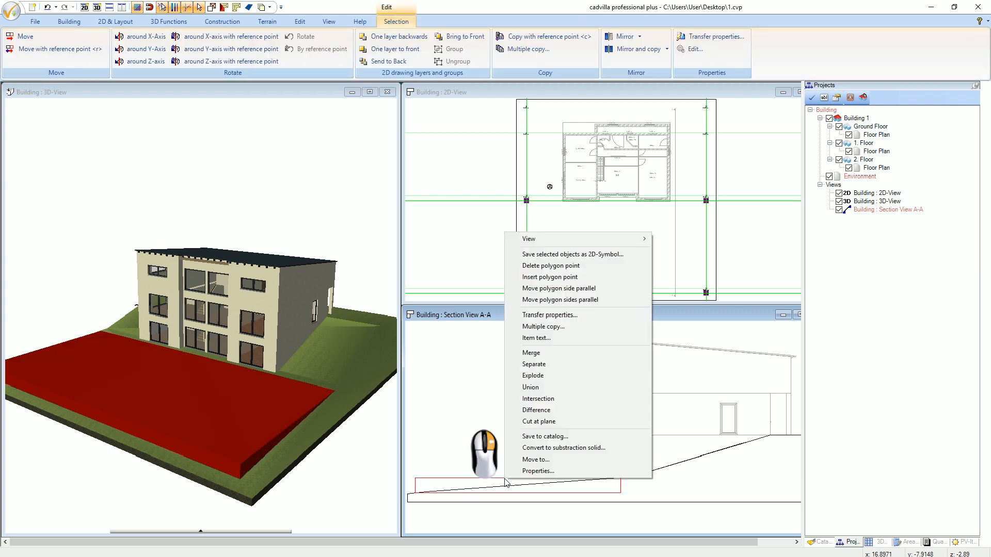
{"action": "left_click", "coordinate": [612, 450]}
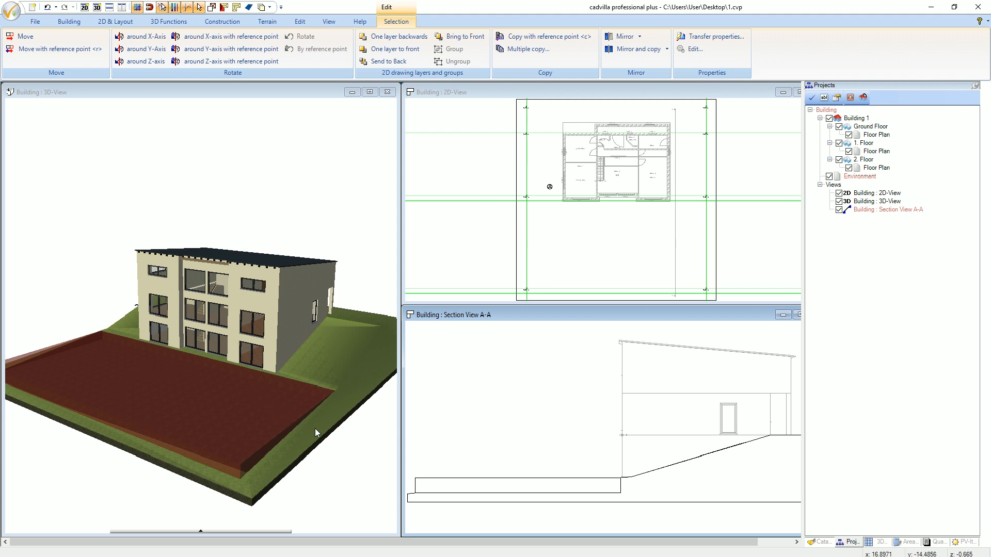
{"action": "left_click", "coordinate": [475, 430]}
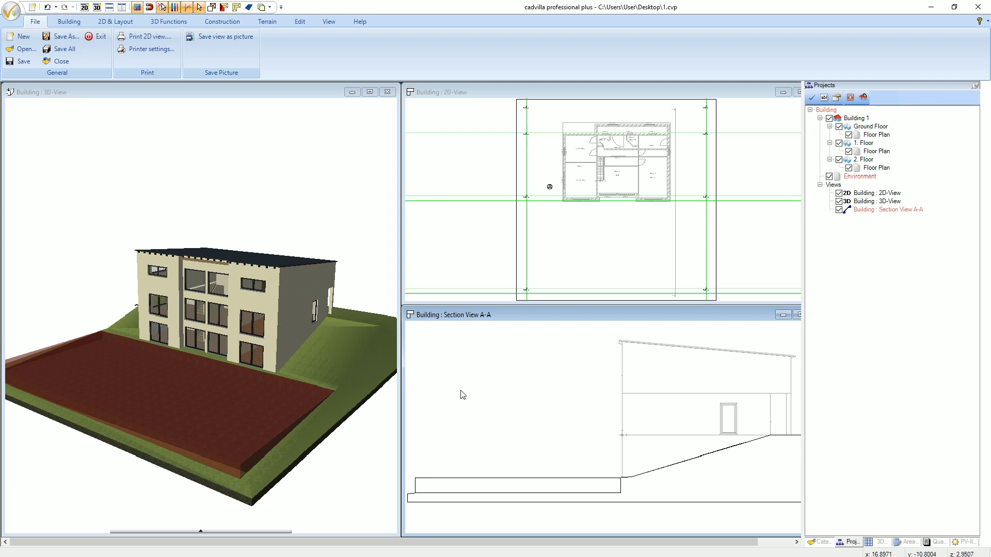
Review the terrain excavation analysis for the building and for the subtraction solid, and close it.
{"action": "left_click", "coordinate": [274, 23]}
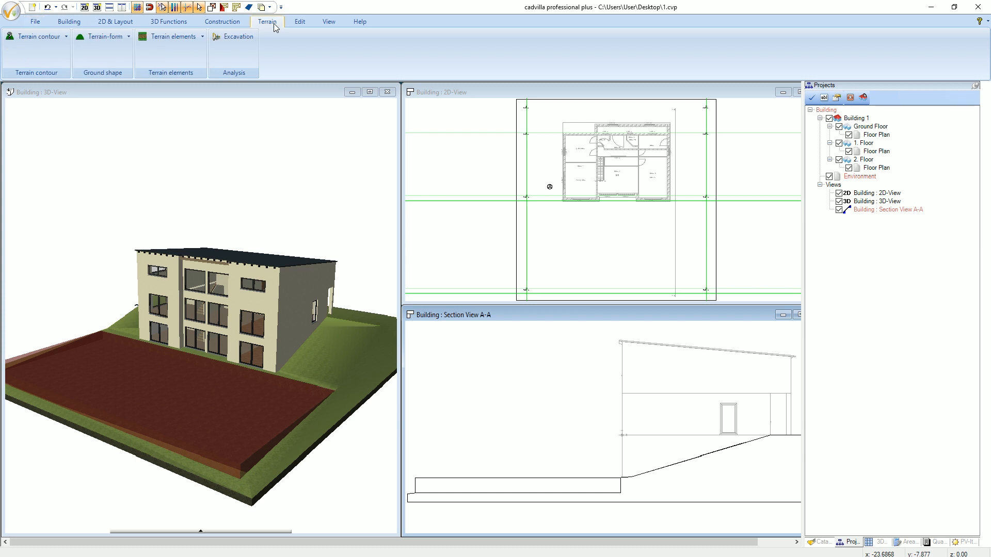
{"action": "left_click", "coordinate": [235, 36]}
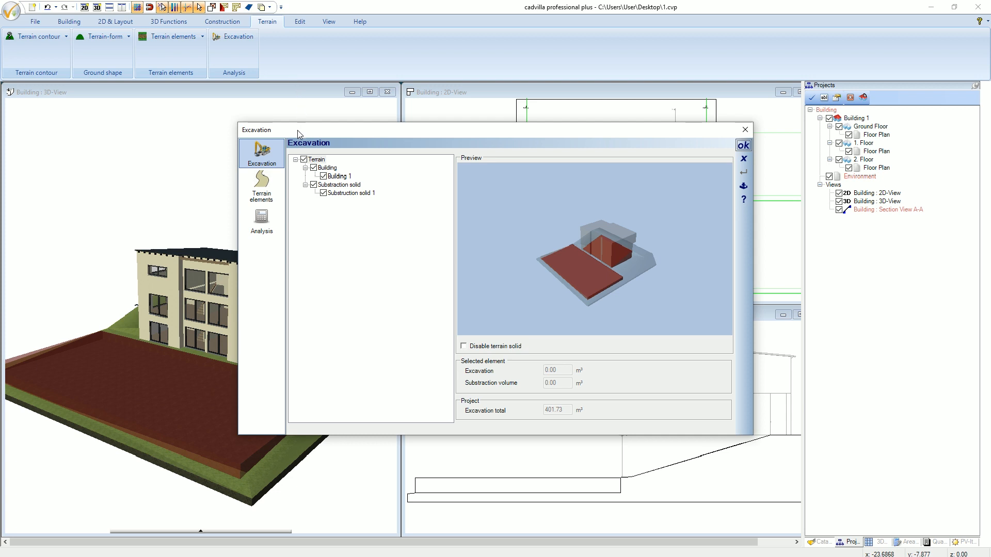
{"action": "left_click", "coordinate": [325, 168]}
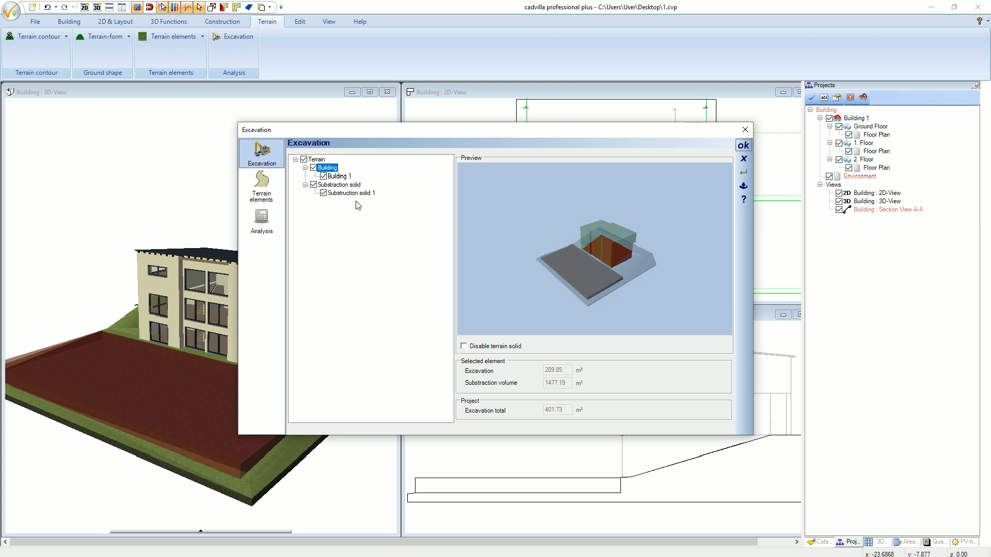
{"action": "left_click", "coordinate": [350, 189]}
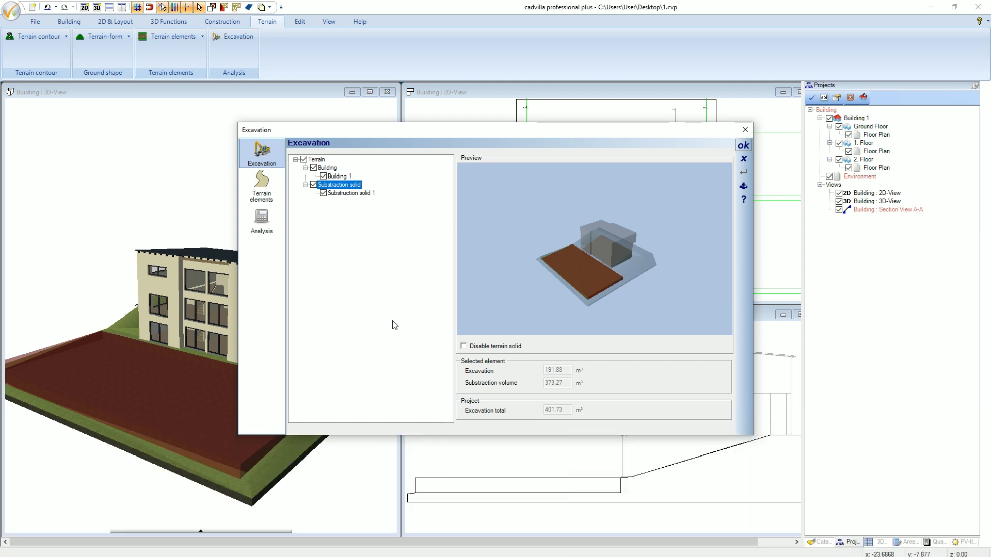
{"action": "left_click", "coordinate": [743, 146]}
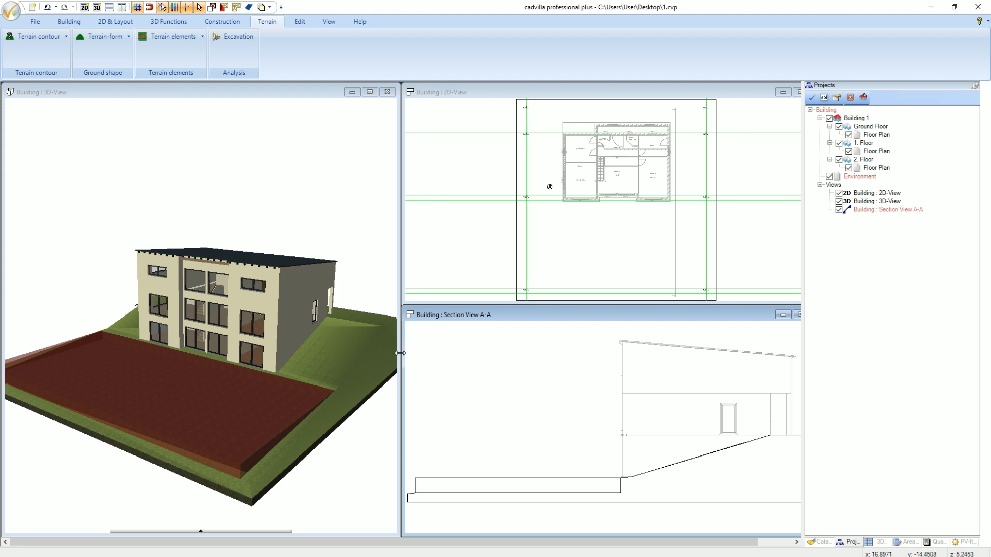
Insert a single 3D surface in plane on the top face of the subtraction solid in front of the house.
{"action": "left_click", "coordinate": [244, 21]}
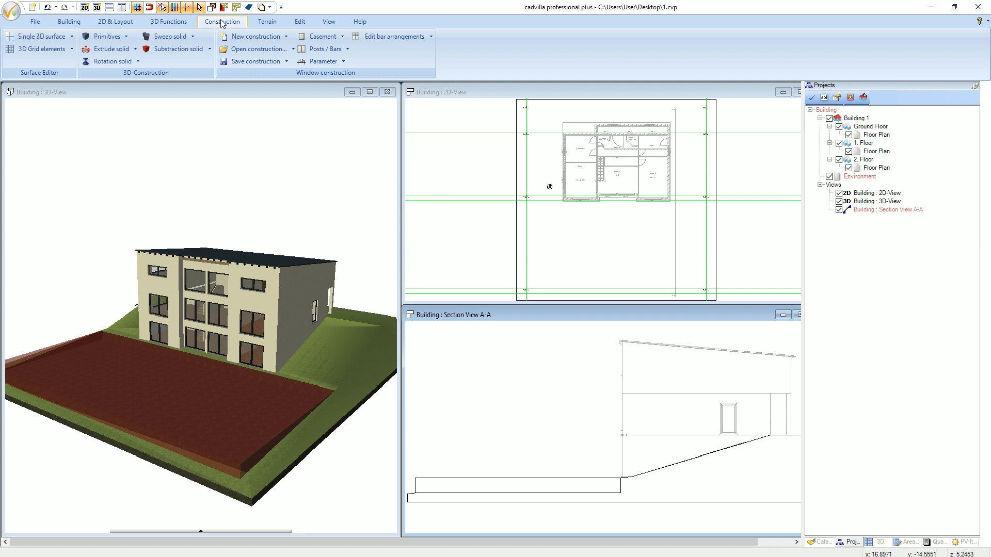
{"action": "left_click", "coordinate": [54, 40]}
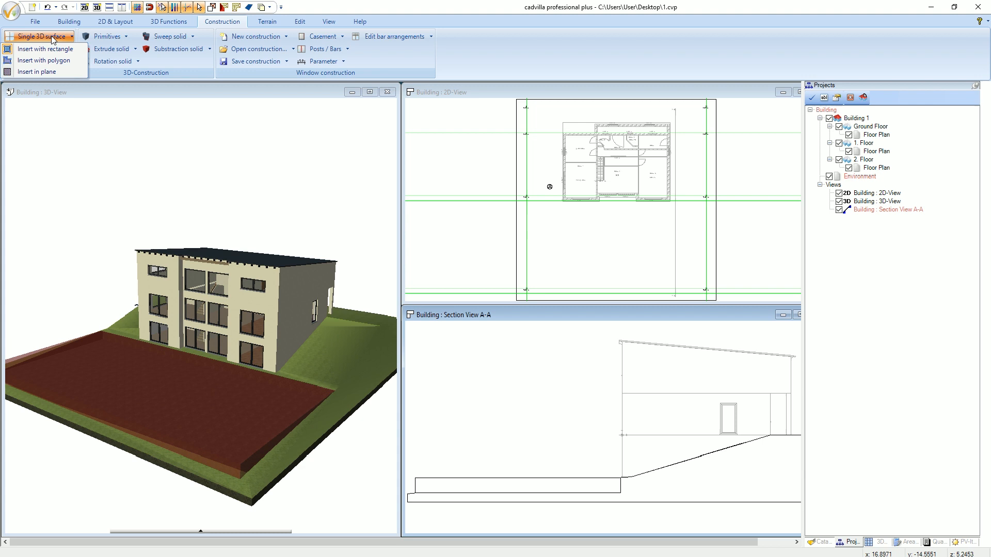
{"action": "left_click", "coordinate": [63, 71]}
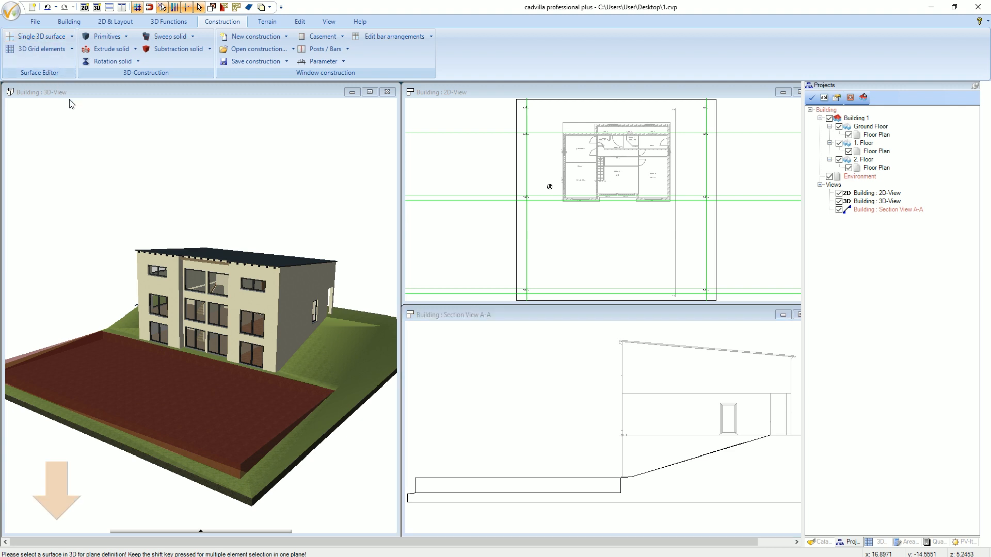
{"action": "left_click", "coordinate": [89, 118]}
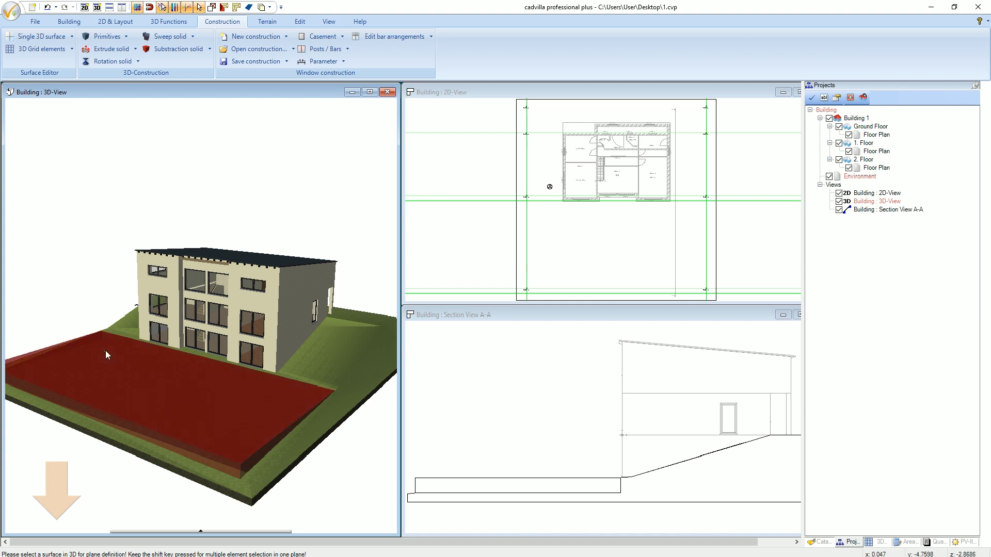
{"action": "left_click", "coordinate": [135, 382]}
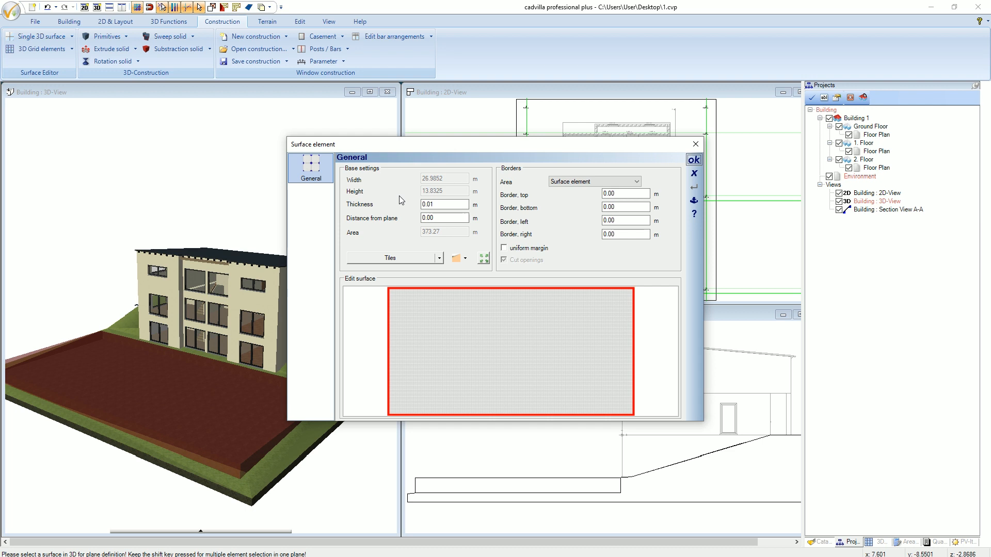
Set the surface element's thickness to 0.02 m, check the Tiles material's 2D display settings, and create the surface.
{"action": "left_click_drag", "start_coordinate": [434, 203], "coordinate": [431, 202]}
{"action": "type", "text": "2"}
{"action": "key", "text": "Tab"}
{"action": "left_click", "coordinate": [400, 259]}
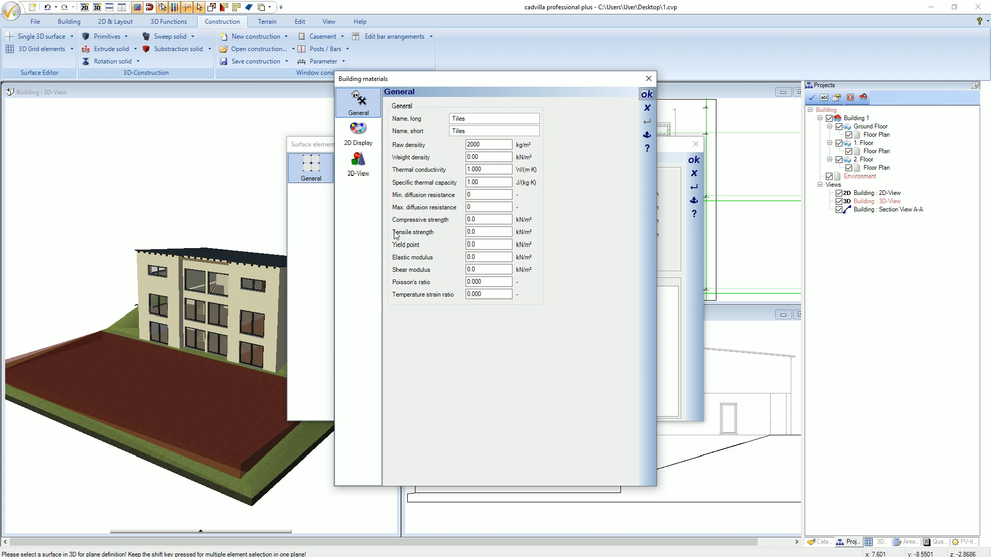
{"action": "left_click", "coordinate": [367, 144]}
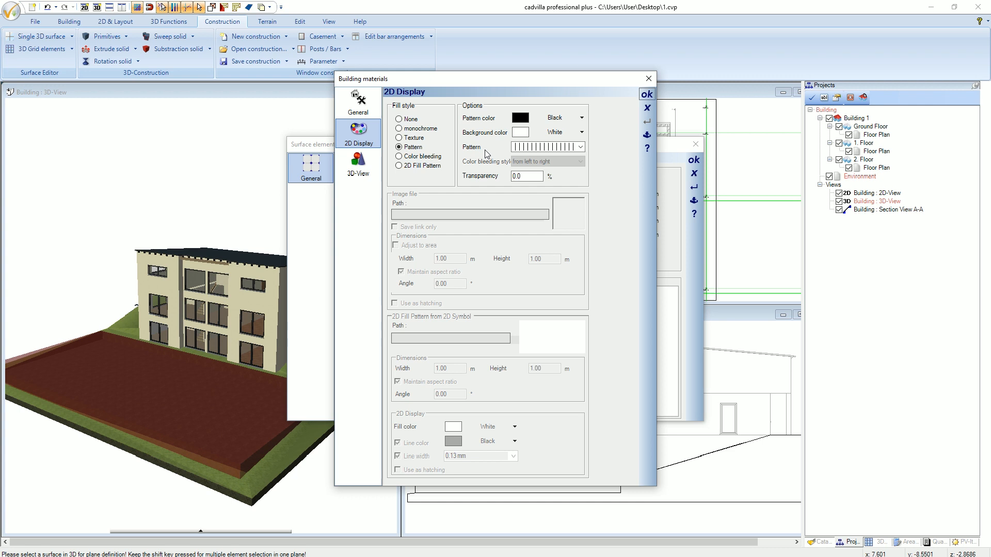
{"action": "left_click", "coordinate": [646, 95]}
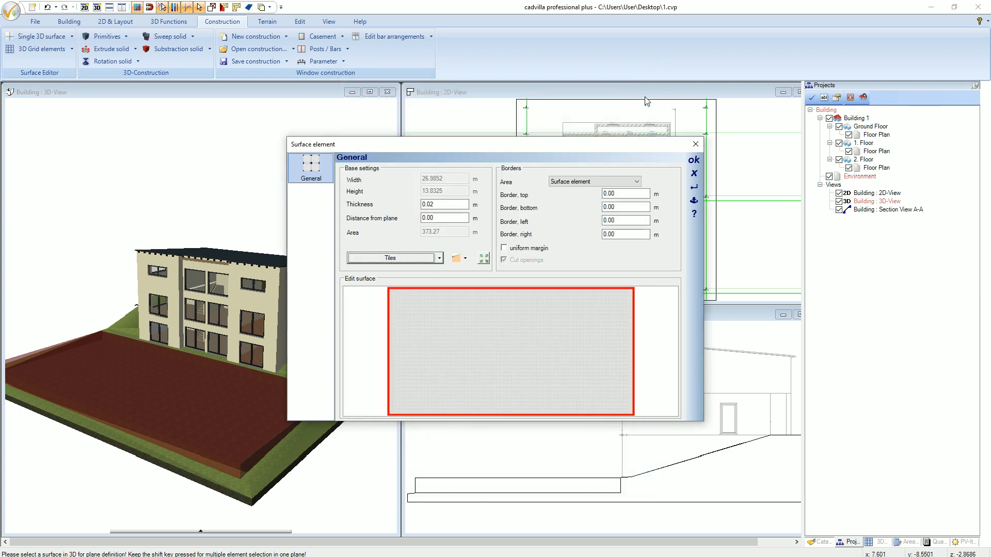
{"action": "left_click", "coordinate": [693, 161]}
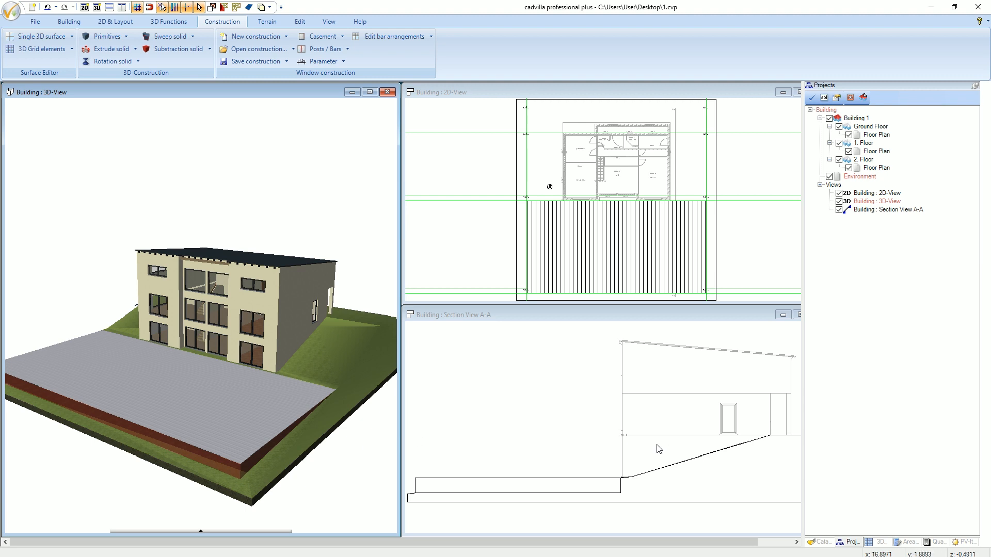
Apply the vertical wood texture Lath_grid-020_09 from the material textures to the terrace surface in the 3D view.
{"action": "left_click", "coordinate": [818, 543]}
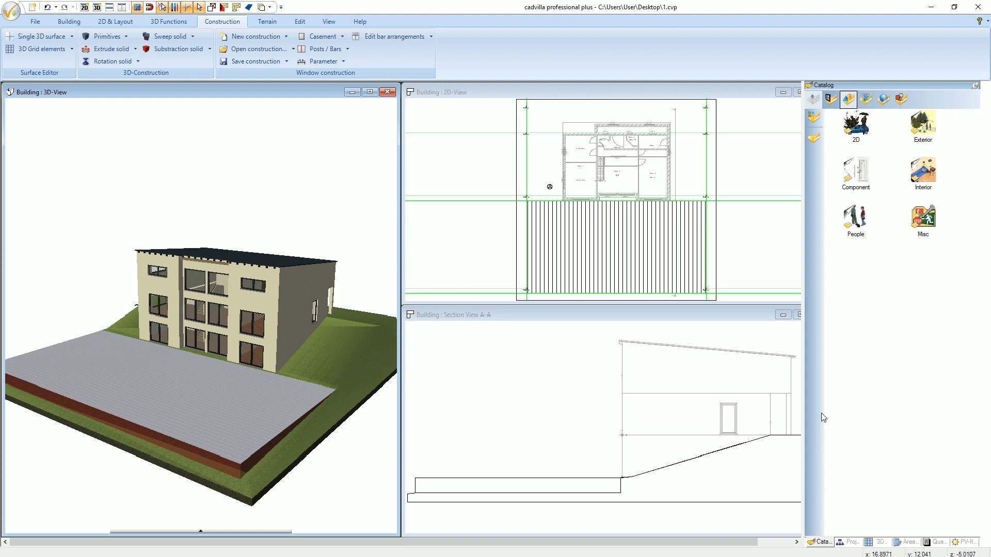
{"action": "left_click", "coordinate": [867, 99]}
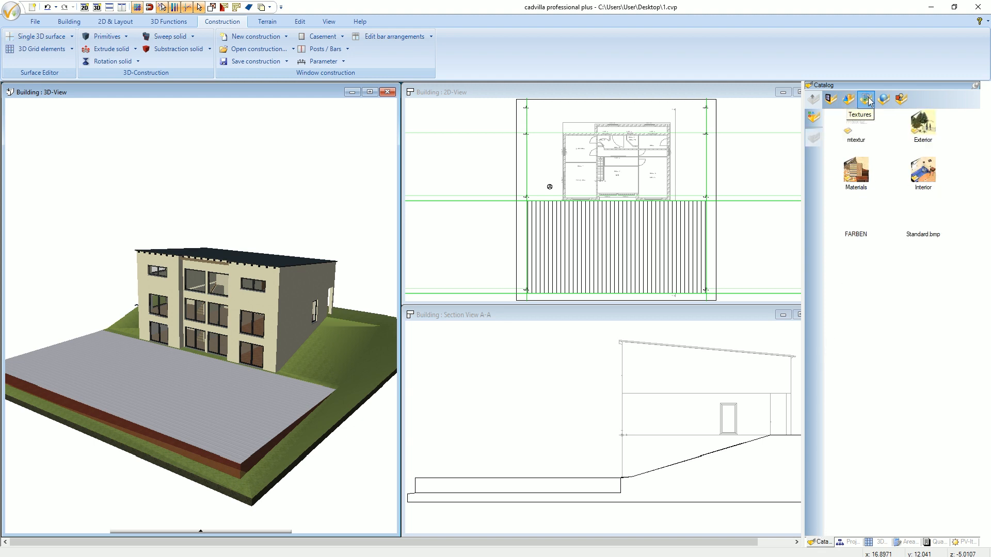
{"action": "double_click", "coordinate": [857, 173]}
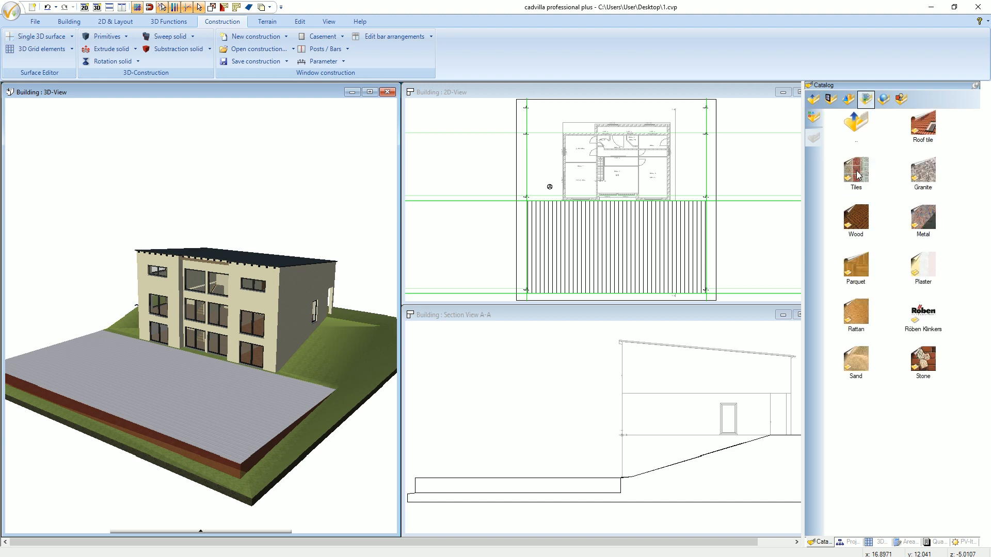
{"action": "double_click", "coordinate": [858, 216]}
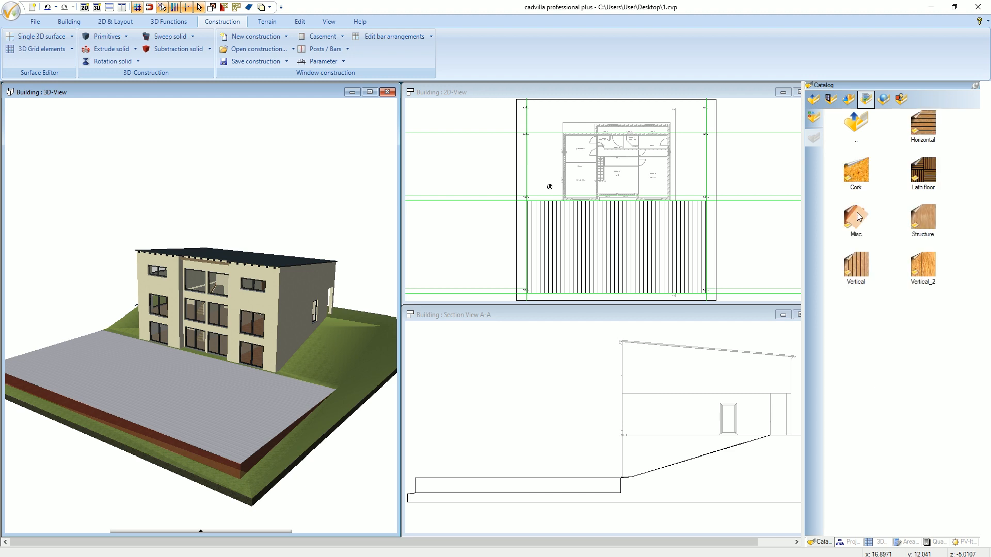
{"action": "double_click", "coordinate": [859, 266]}
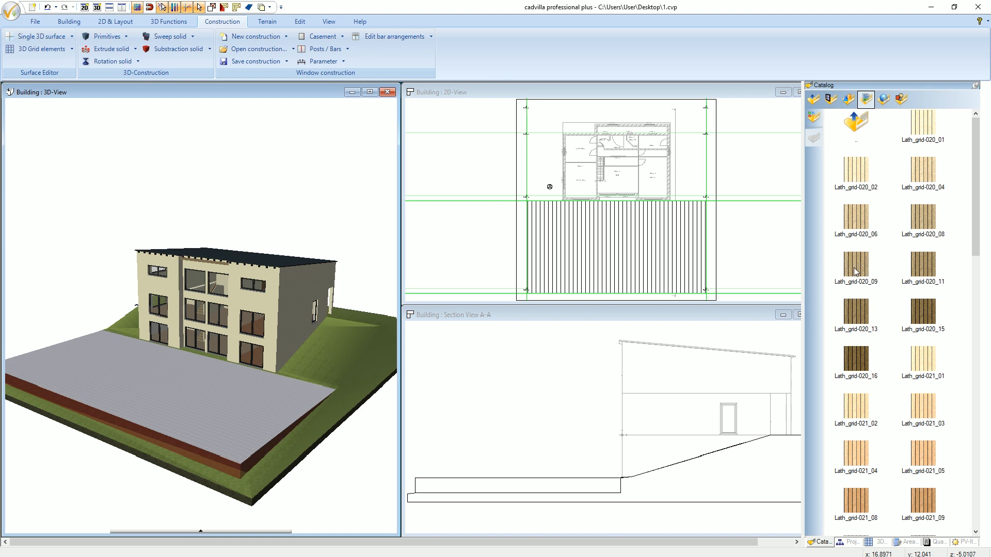
{"action": "left_click", "coordinate": [855, 267]}
{"action": "left_click_drag", "start_coordinate": [855, 265], "coordinate": [254, 393]}
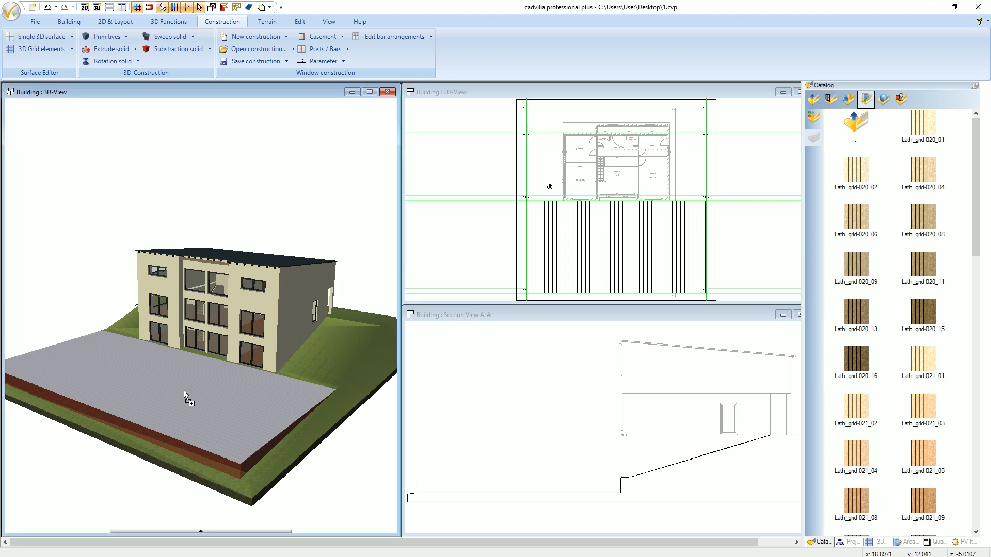
{"action": "left_click_drag", "start_coordinate": [184, 391], "coordinate": [184, 392]}
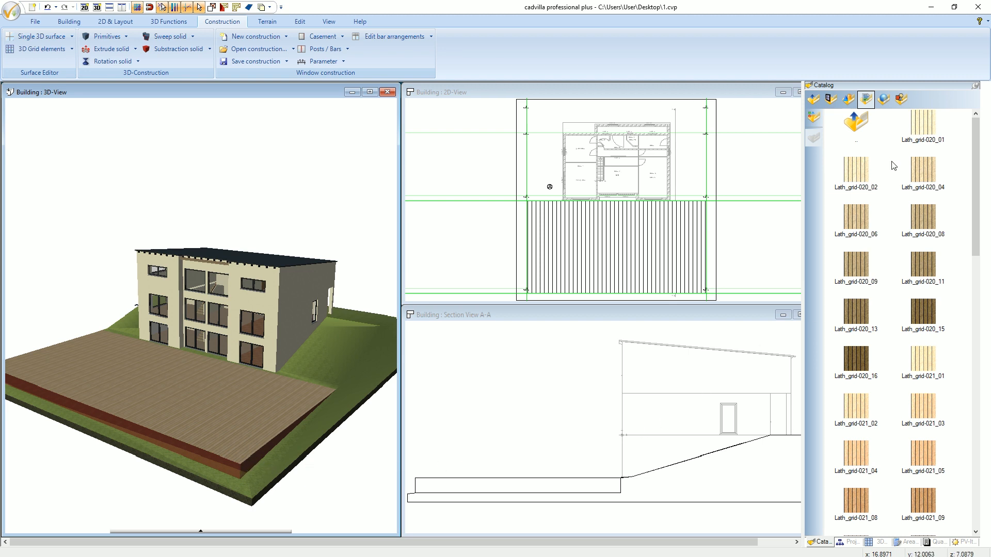
Apply the quarrystone texture Brick-004_05 to the side faces of the subtraction solid below the terrace.
{"action": "double_click", "coordinate": [860, 126]}
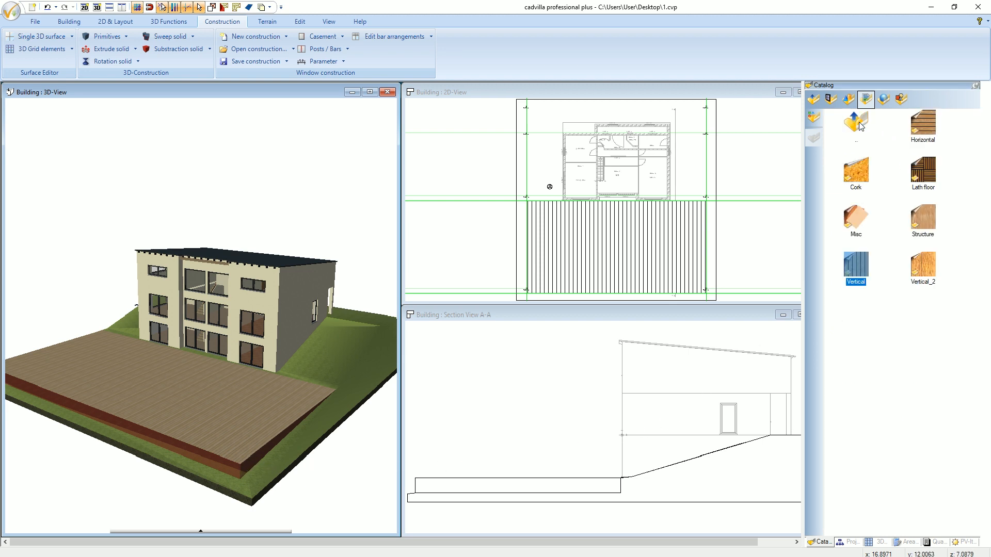
{"action": "double_click", "coordinate": [859, 126]}
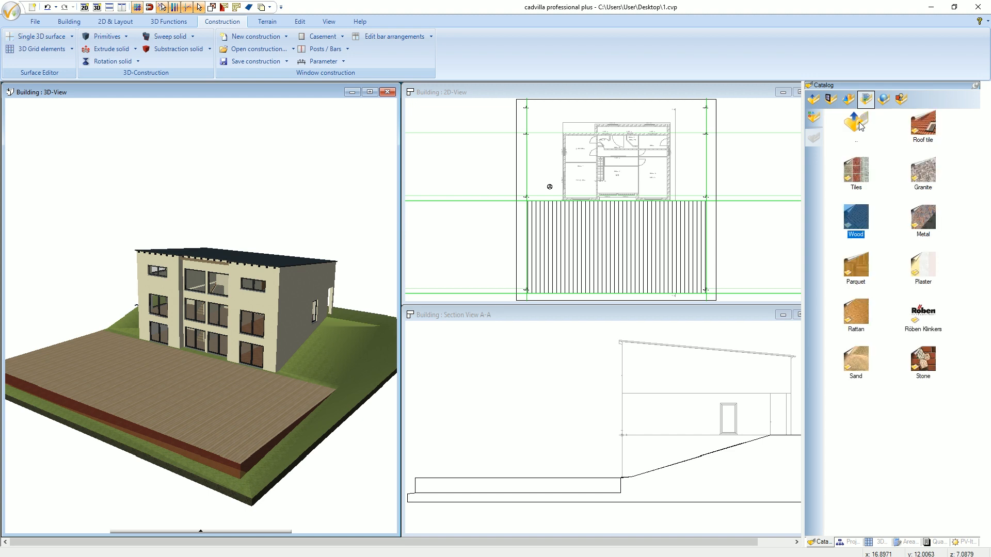
{"action": "double_click", "coordinate": [924, 363]}
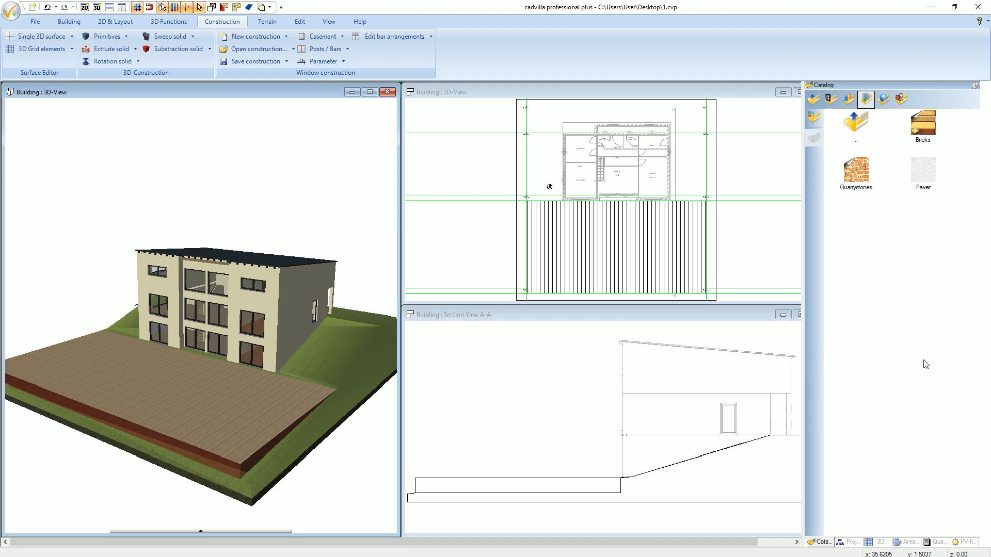
{"action": "double_click", "coordinate": [858, 174]}
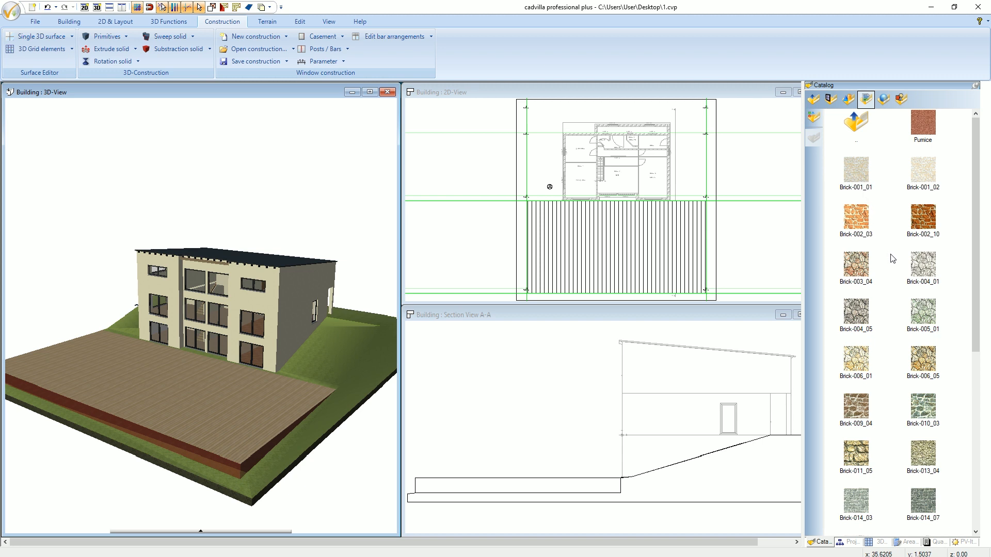
{"action": "left_click", "coordinate": [857, 311]}
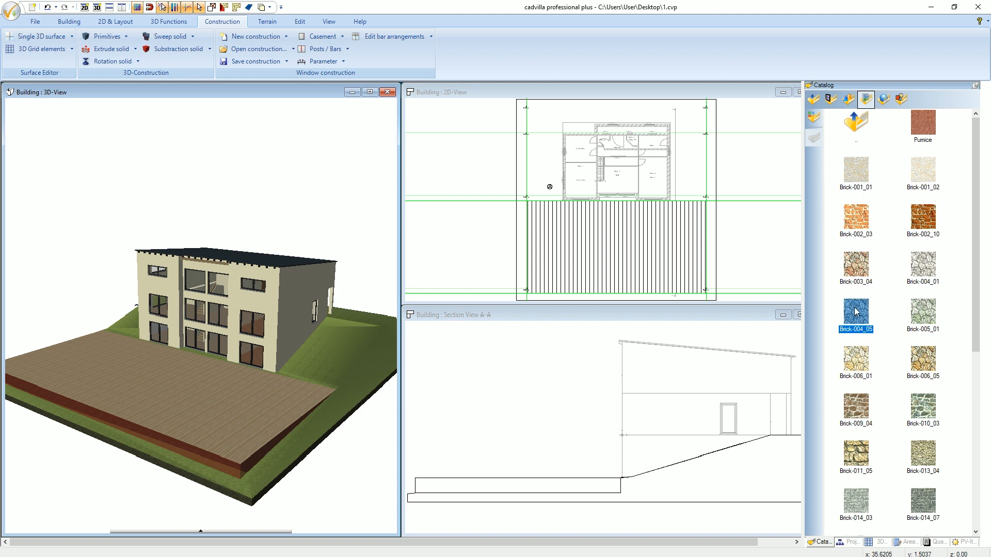
{"action": "left_click_drag", "start_coordinate": [855, 311], "coordinate": [184, 450]}
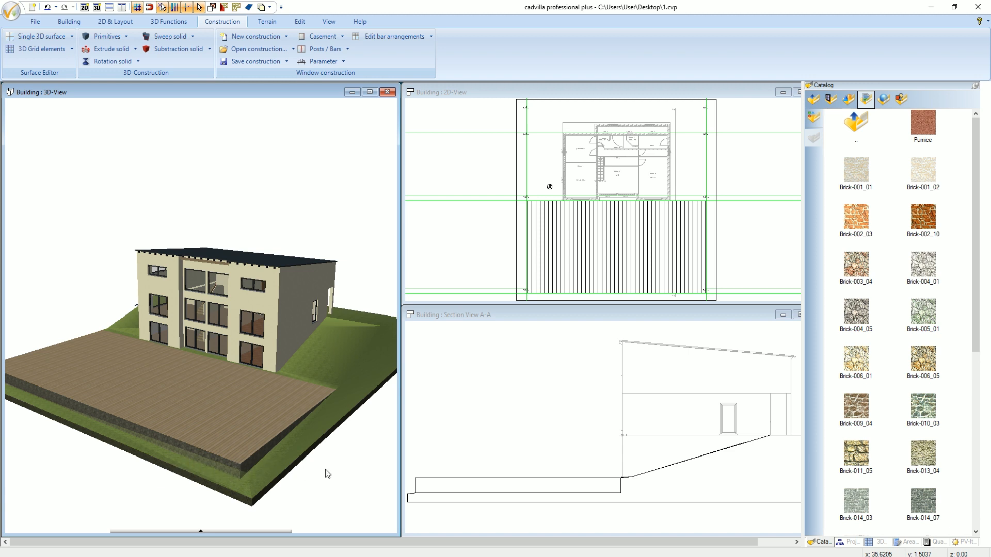
Edit the quarrystone side face's material, setting its transparency to 0 % and its color to white.
{"action": "left_click", "coordinate": [180, 22]}
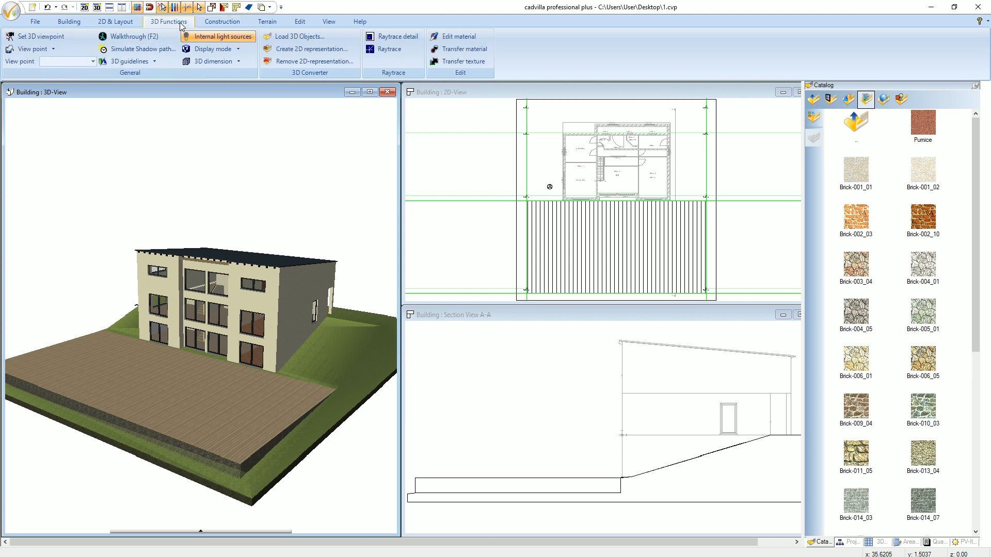
{"action": "left_click", "coordinate": [447, 37]}
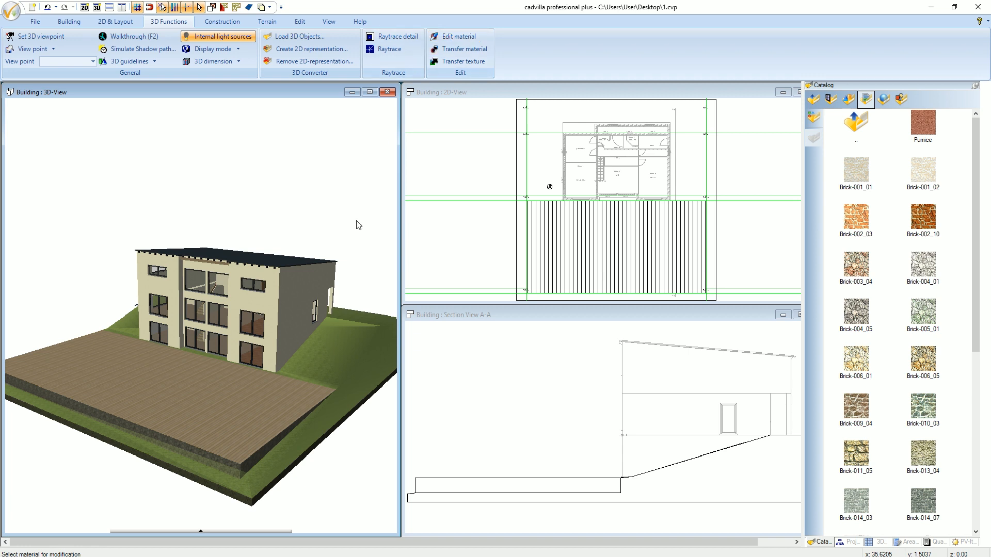
{"action": "left_click", "coordinate": [230, 472]}
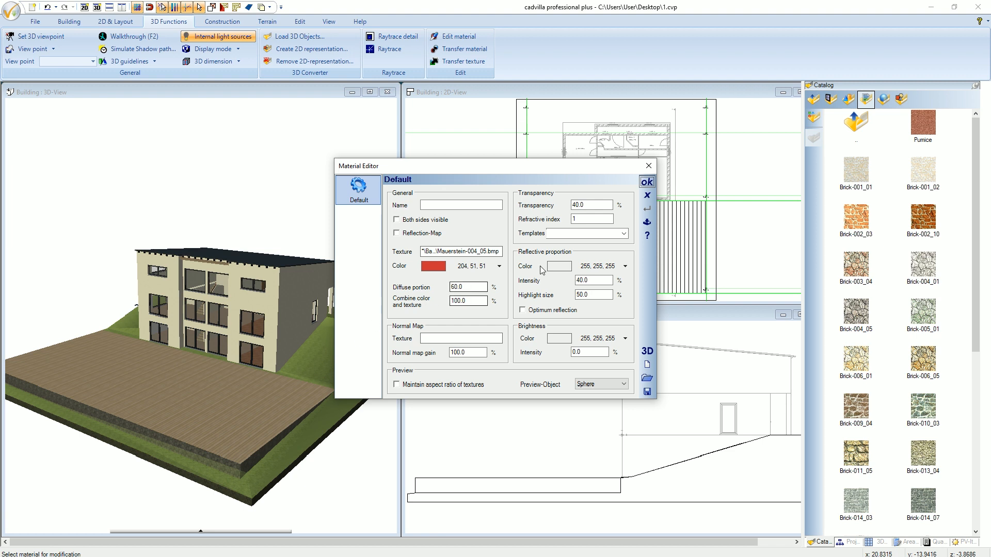
{"action": "double_click", "coordinate": [573, 206]}
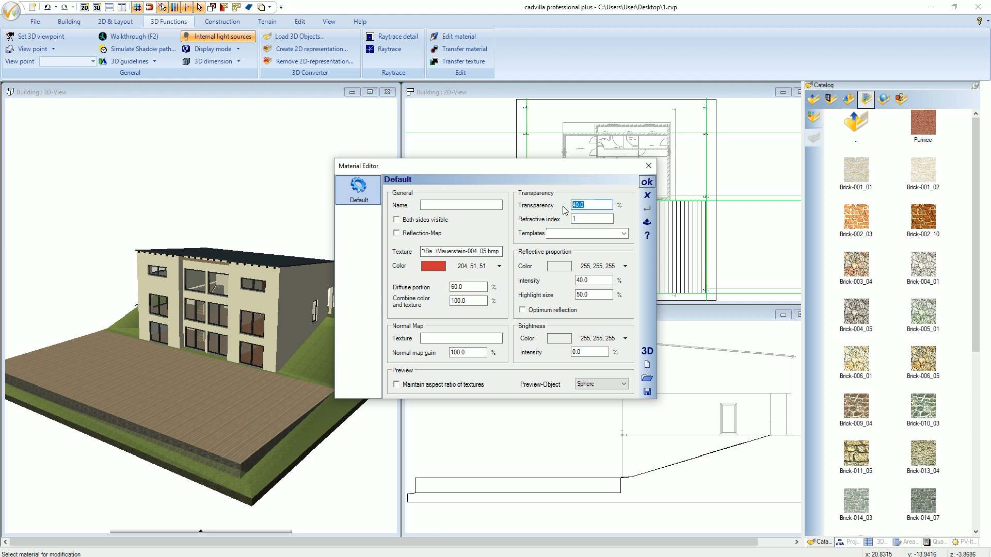
{"action": "type", "text": "0"}
{"action": "left_click", "coordinate": [439, 266]}
{"action": "left_click", "coordinate": [448, 249]}
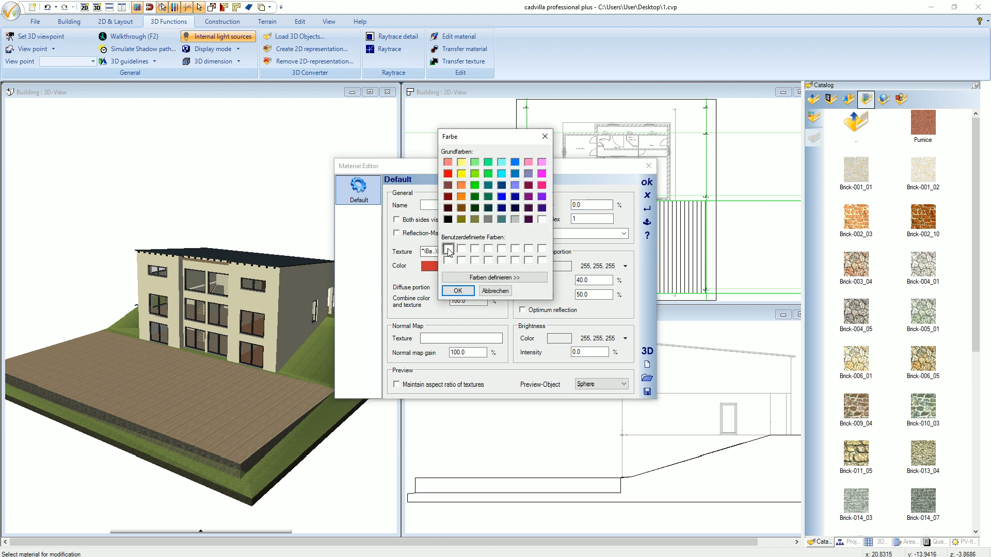
{"action": "left_click", "coordinate": [457, 292]}
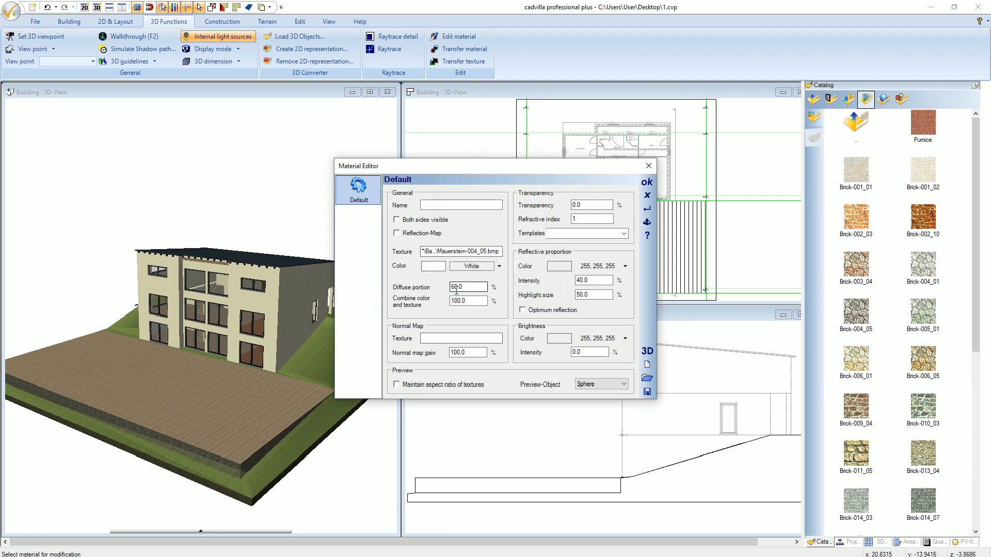
{"action": "left_click", "coordinate": [647, 184]}
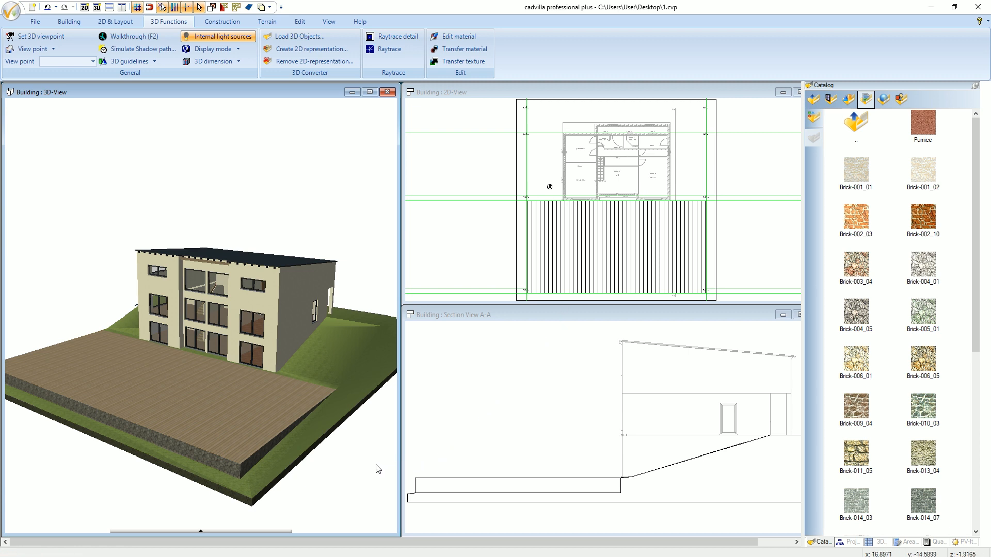
{"action": "scroll", "coordinate": [253, 471], "scroll_direction": "up", "scroll_amount": 5}
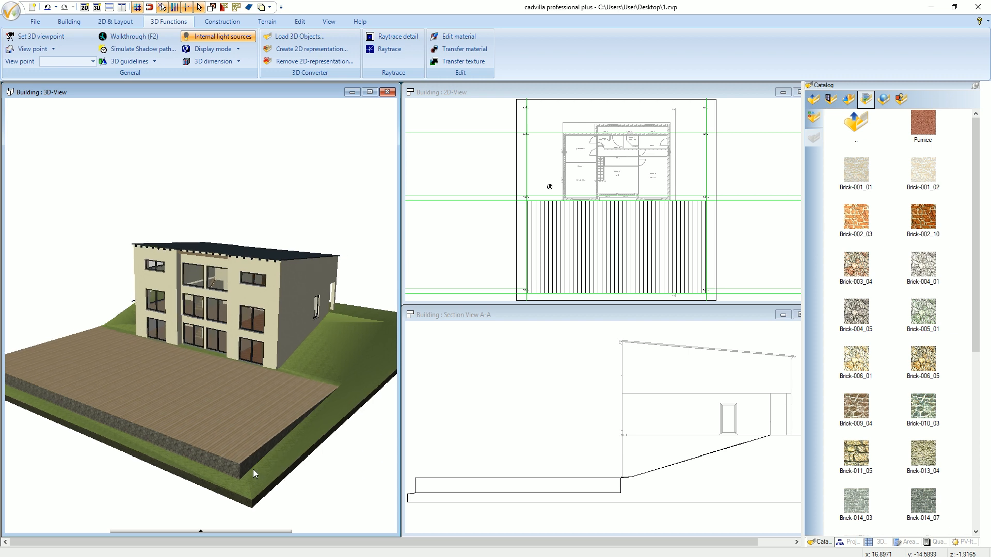
{"action": "scroll", "coordinate": [260, 472], "scroll_direction": "up", "scroll_amount": 5}
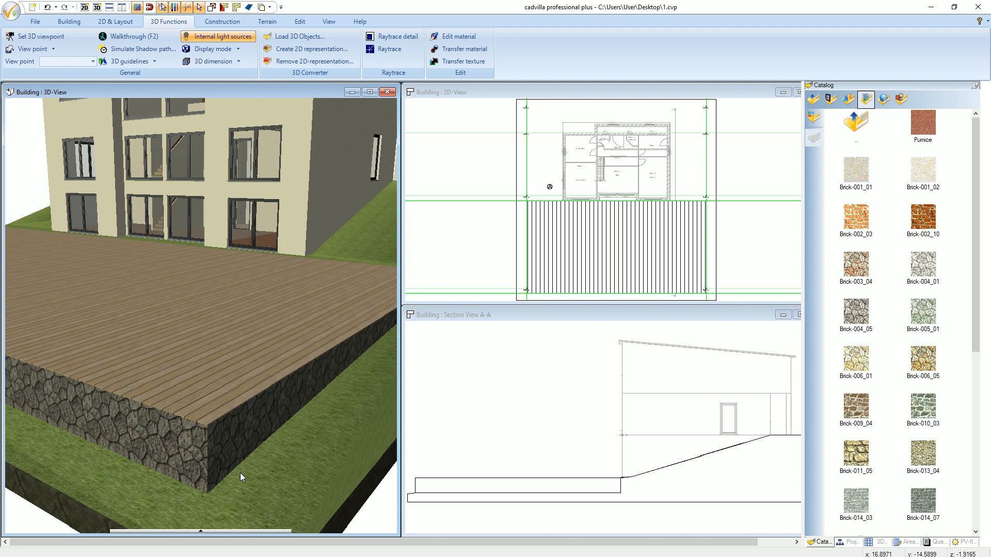
{"action": "scroll", "coordinate": [239, 463], "scroll_direction": "down", "scroll_amount": 6}
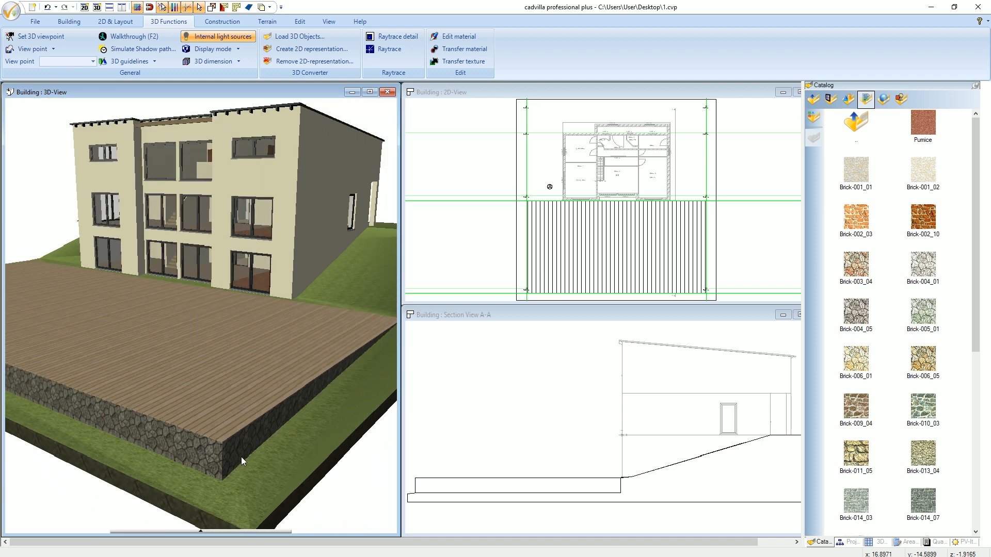
{"action": "scroll", "coordinate": [241, 448], "scroll_direction": "down", "scroll_amount": 5}
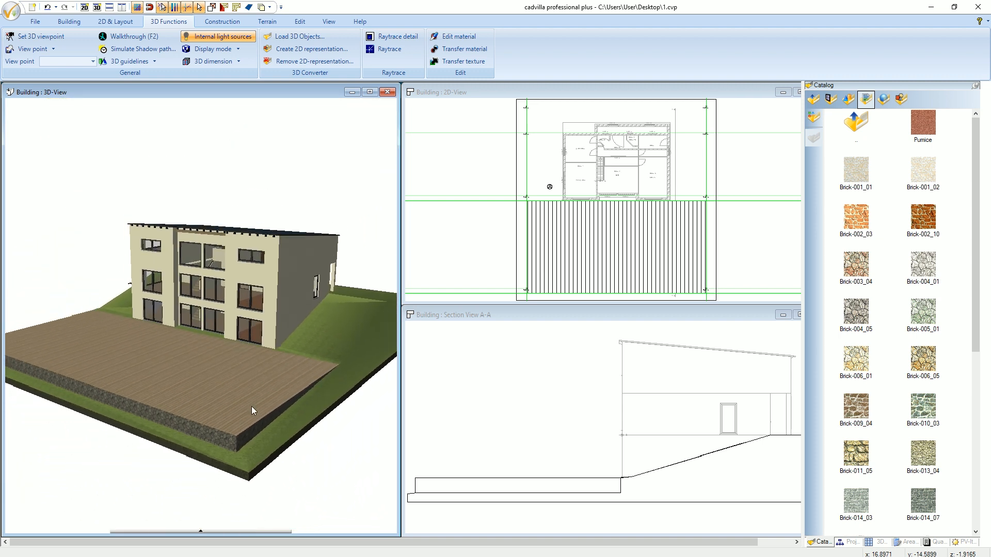